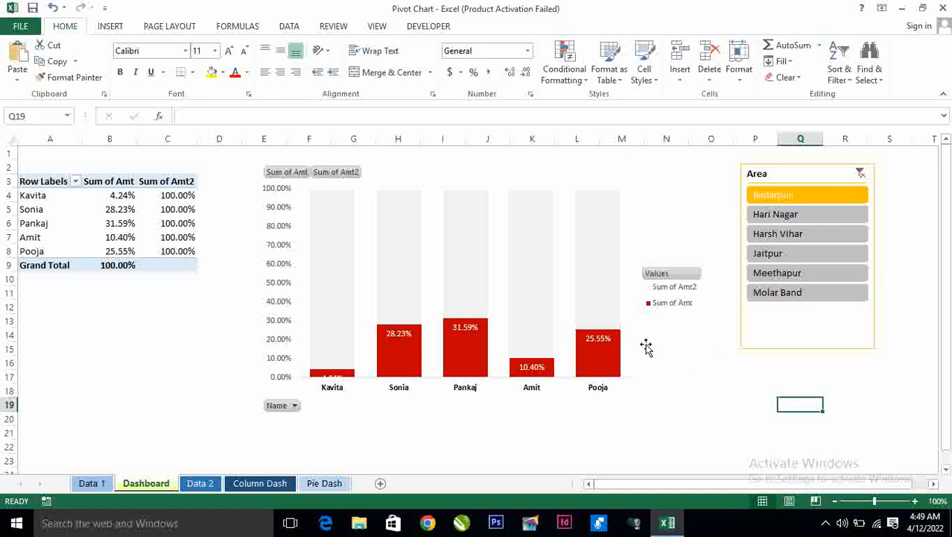
- Compare the pivot chart across areas by filtering the Area slicer through Badarpur, Hari Nagar, Harsh Vihar, Jaitpur and Meethapur, finishing on Badarpur
left_click(790, 197)
left_click(787, 216)
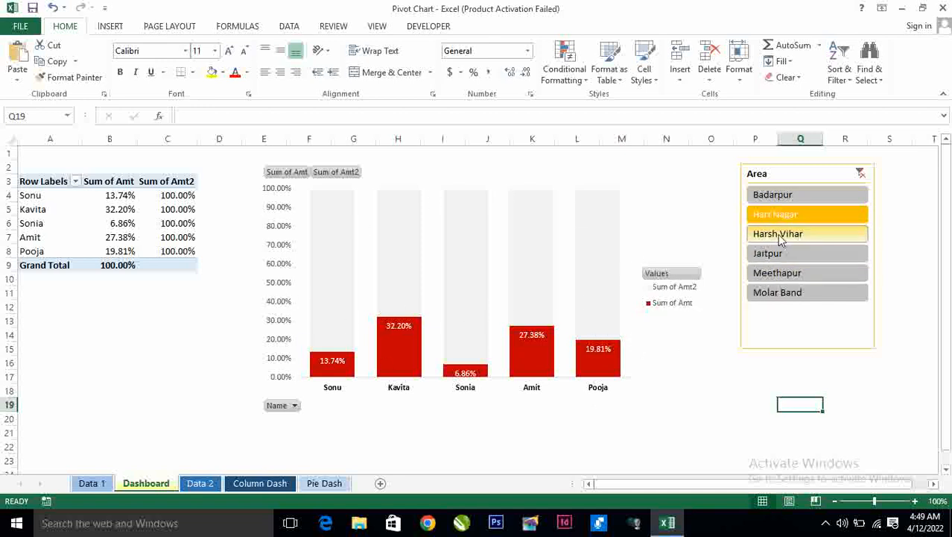
left_click(802, 235)
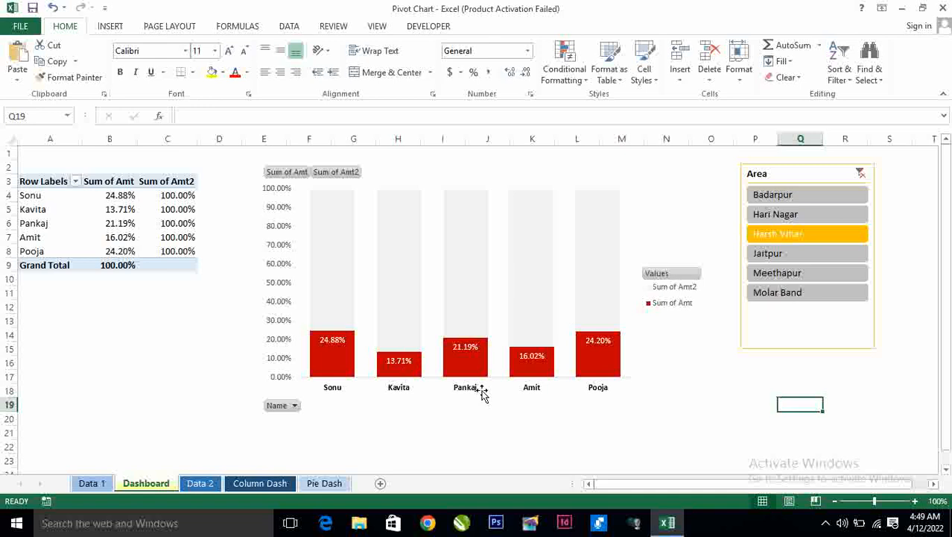
left_click(784, 198)
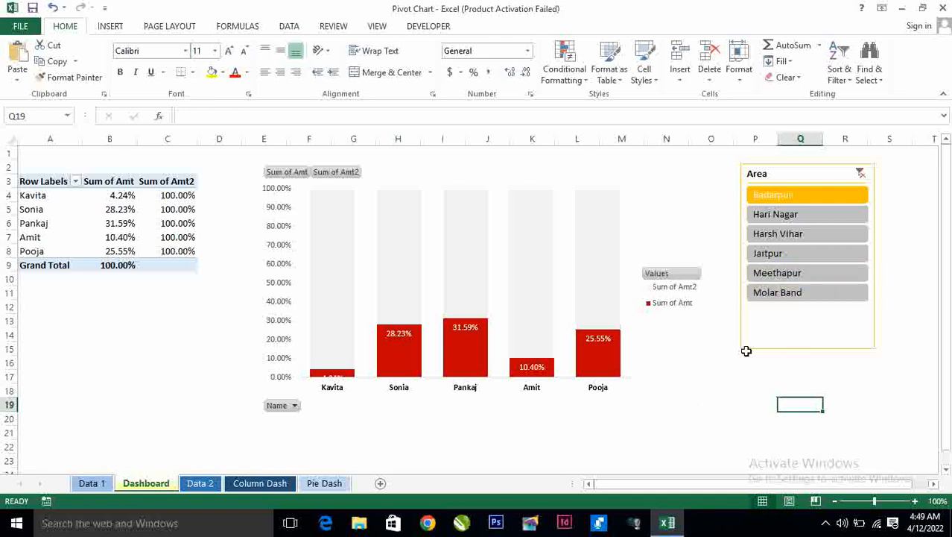
left_click(791, 214)
left_click(790, 234)
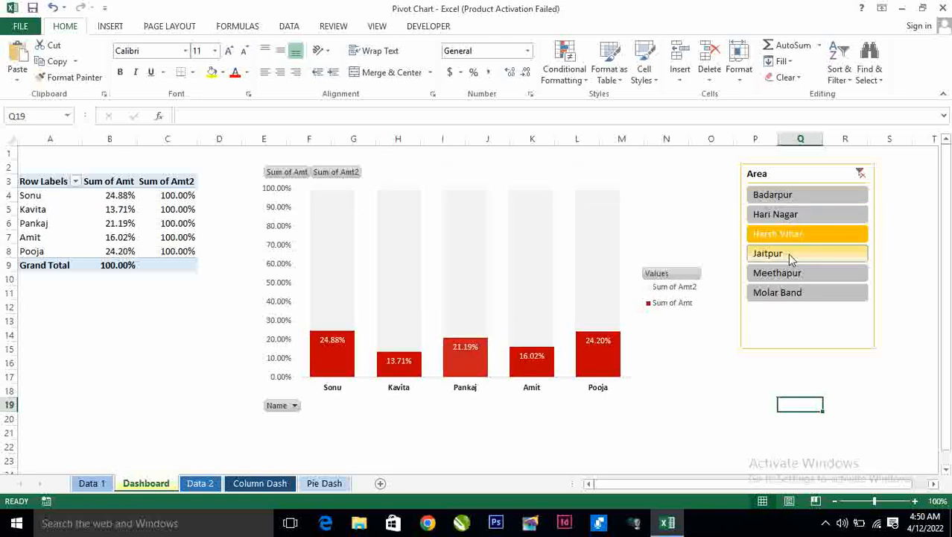
left_click(792, 255)
left_click(786, 274)
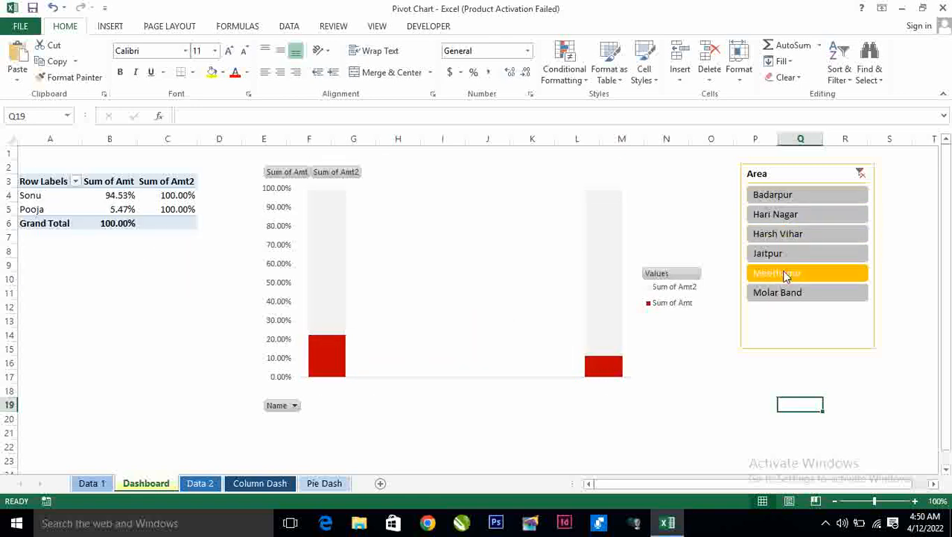
left_click(790, 214)
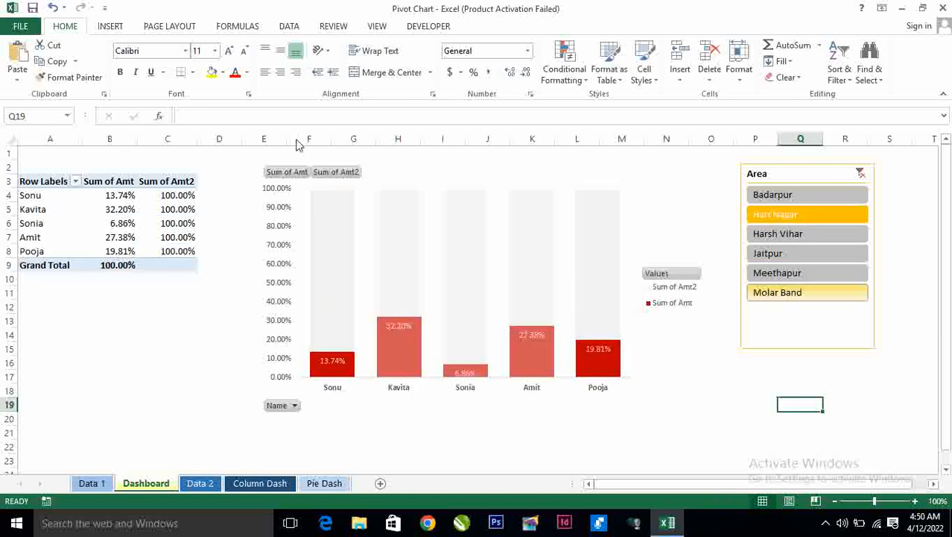
left_click(778, 235)
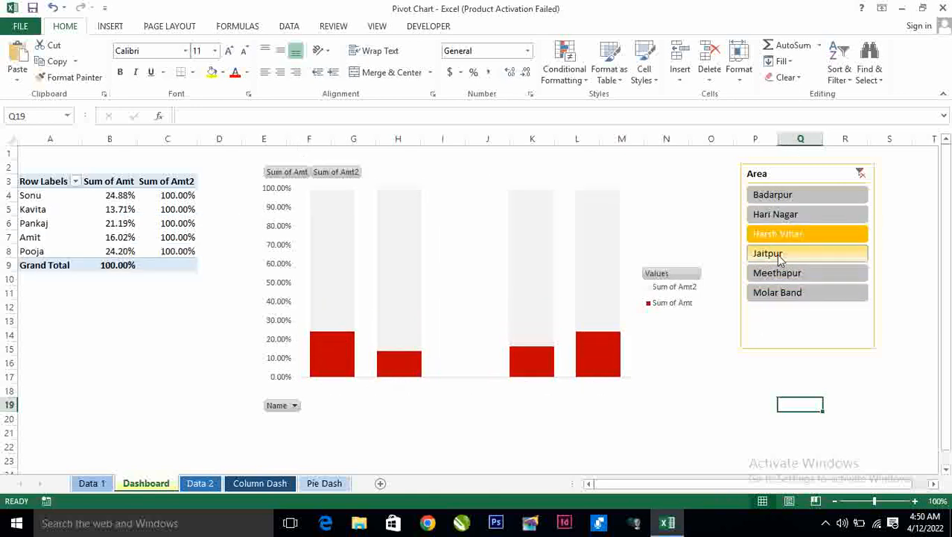
left_click(781, 257)
left_click(788, 275)
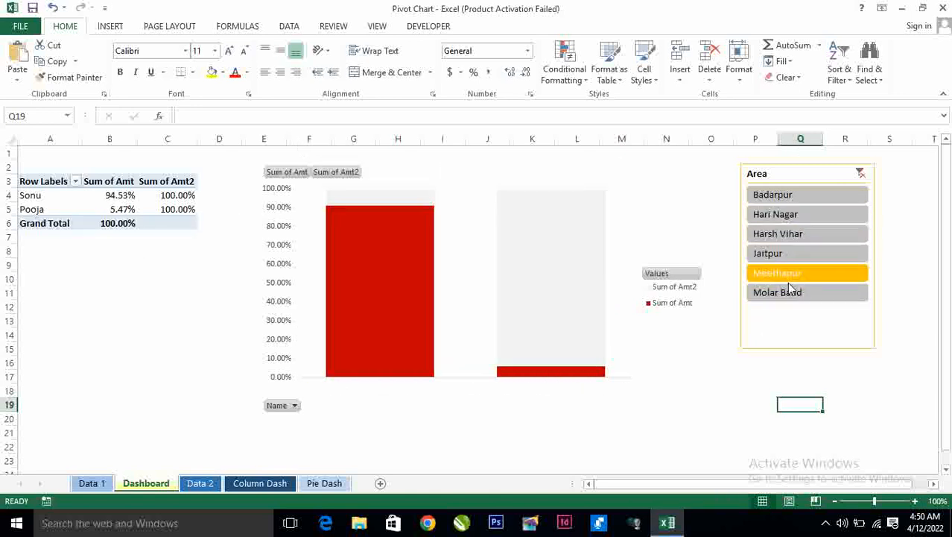
left_click(784, 195)
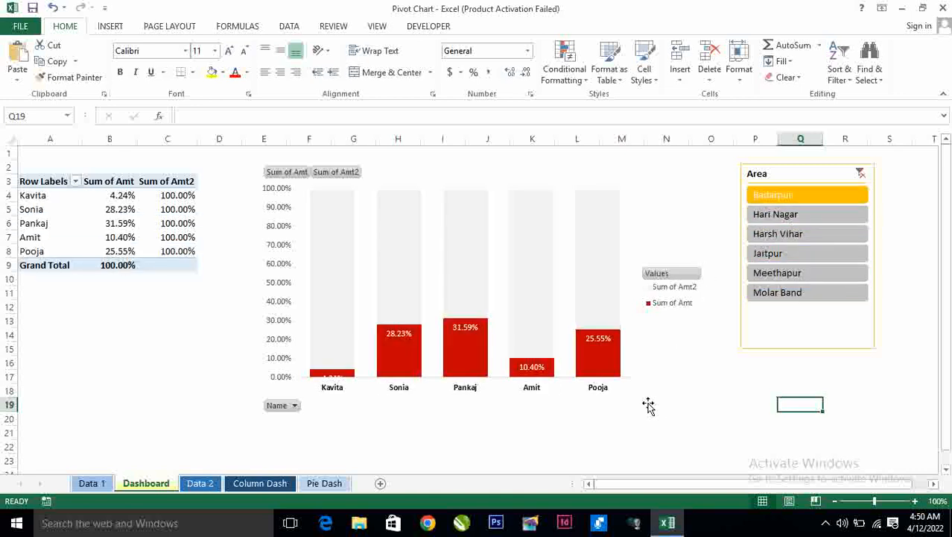
left_click(160, 390)
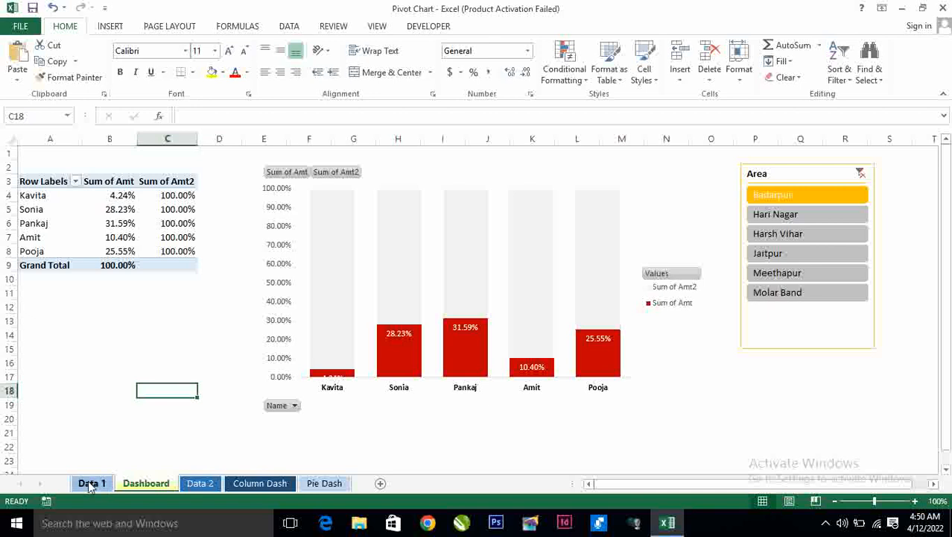
- Open the Data 1 sheet and examine the Sl no, Name and Area columns of the source table
left_click(90, 485)
left_click(332, 223)
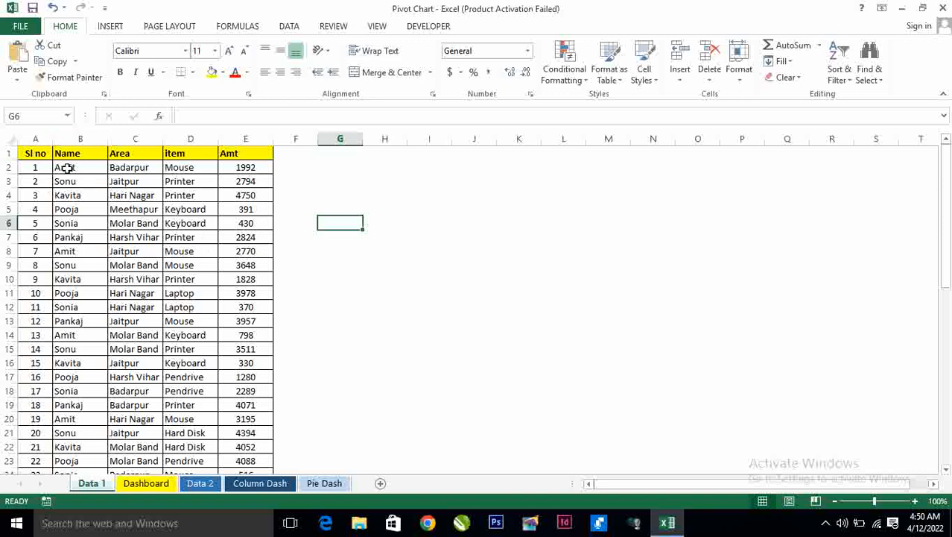
left_click(36, 139)
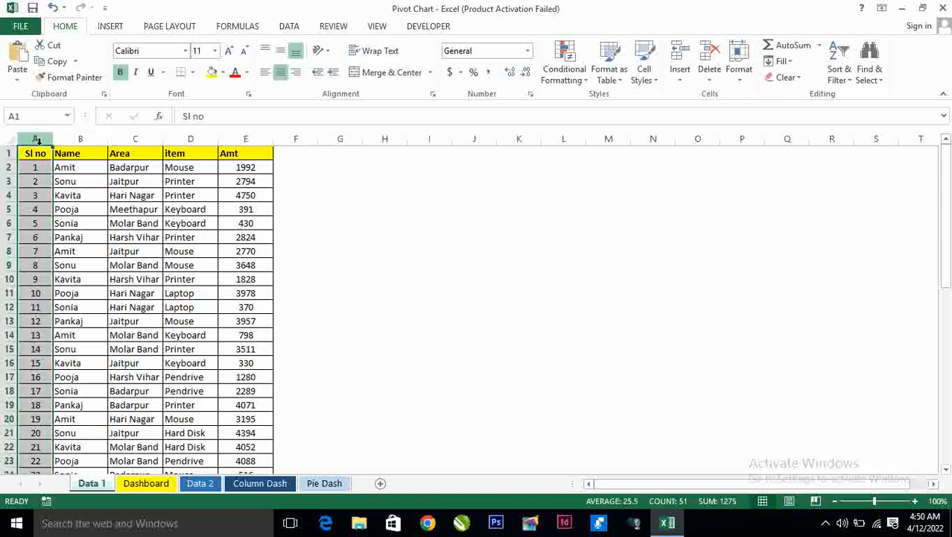
left_click(80, 138)
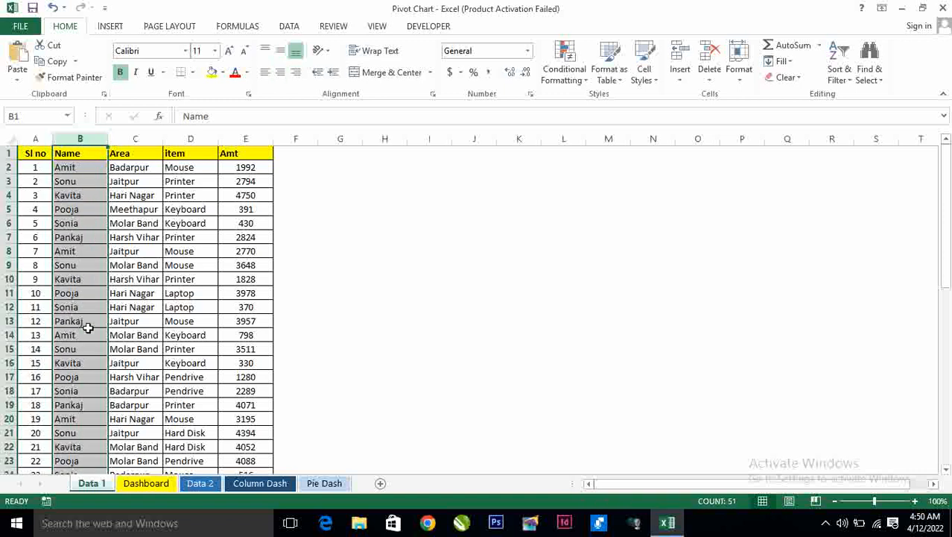
left_click(135, 139)
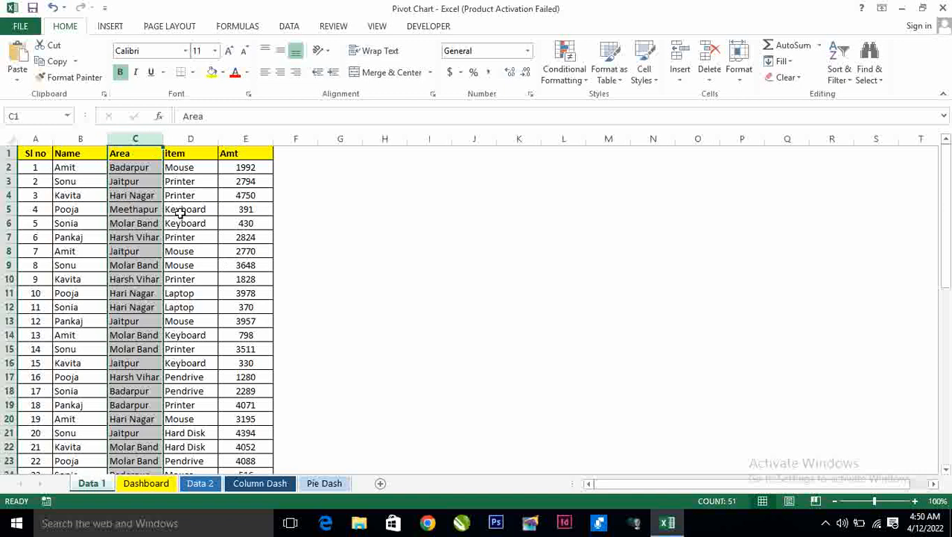
- Read the first three sales records across their name, area, item and amount, and look through the table down to its last row
left_click(68, 167)
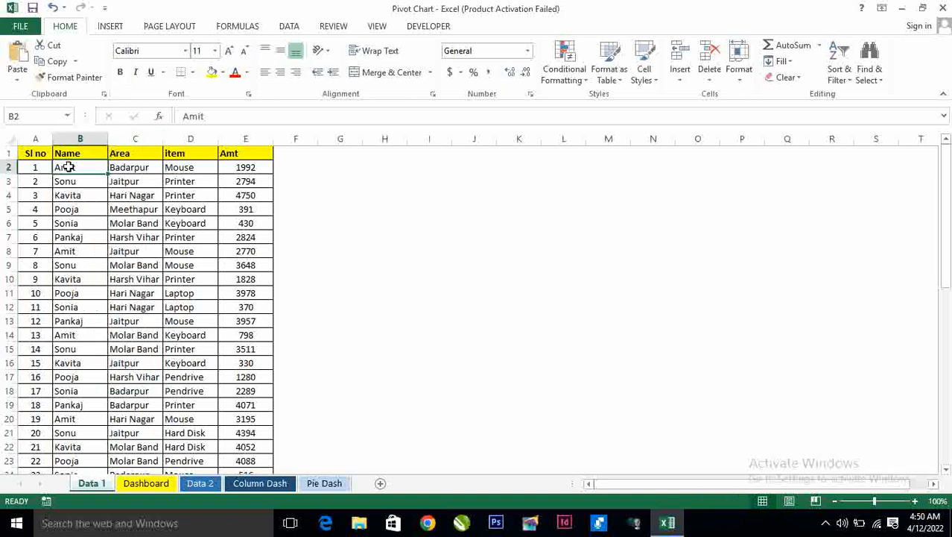
left_click(136, 167)
left_click(200, 167)
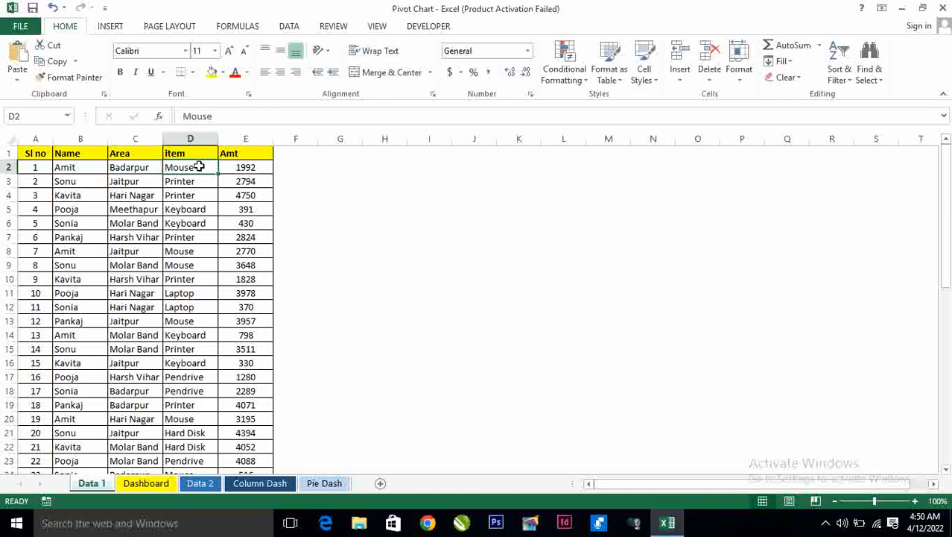
left_click(254, 167)
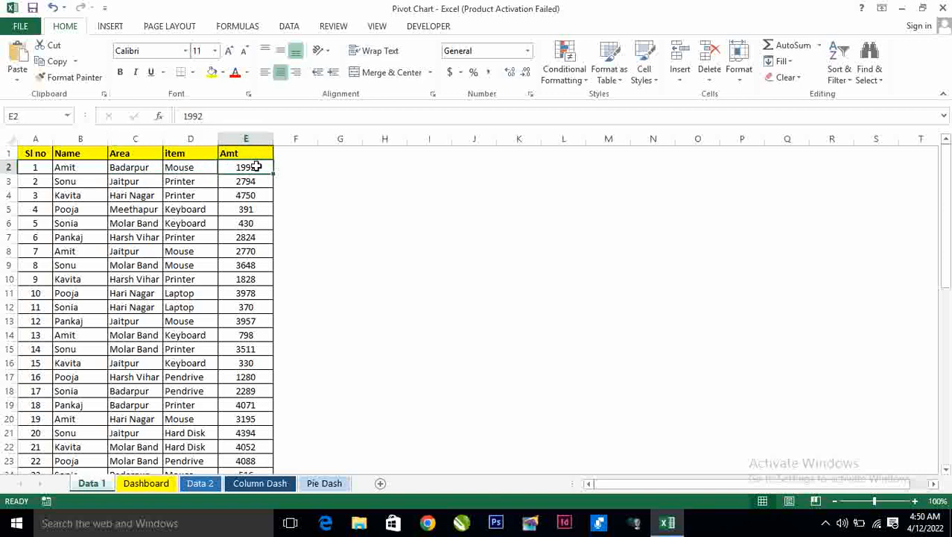
left_click(67, 183)
left_click(137, 181)
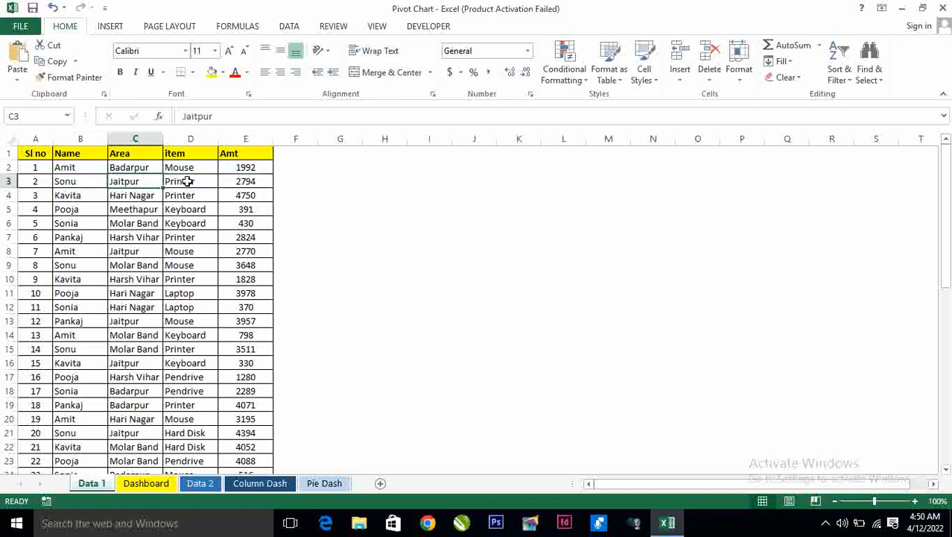
left_click(189, 181)
left_click(249, 181)
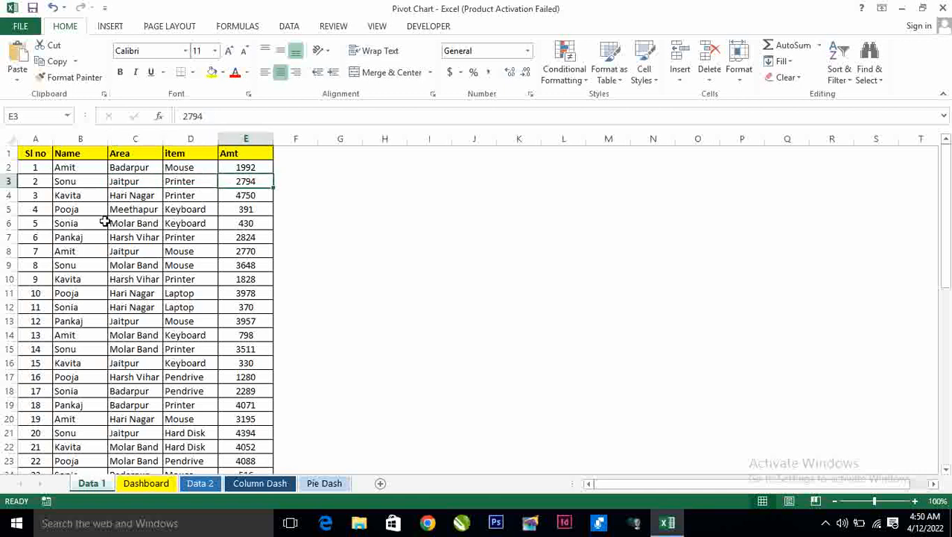
left_click(128, 195)
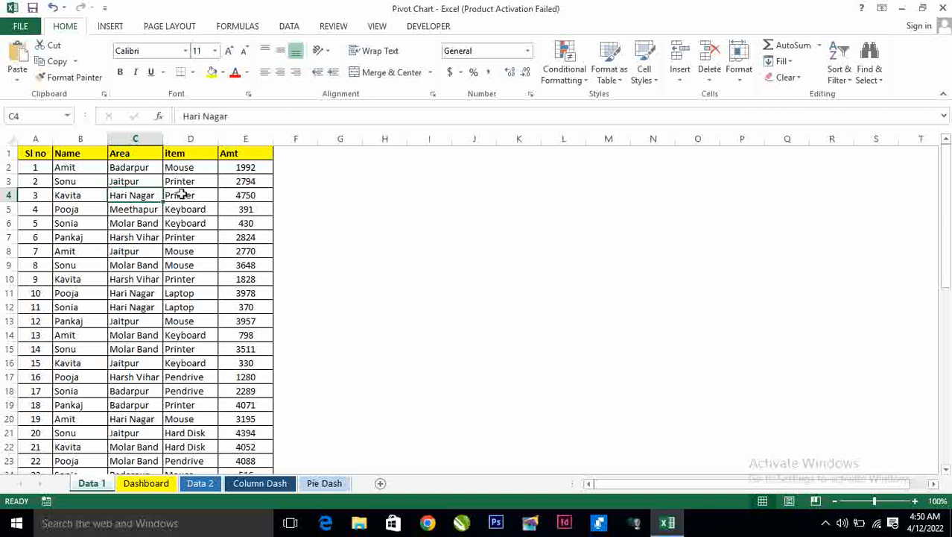
left_click(182, 196)
left_click(251, 196)
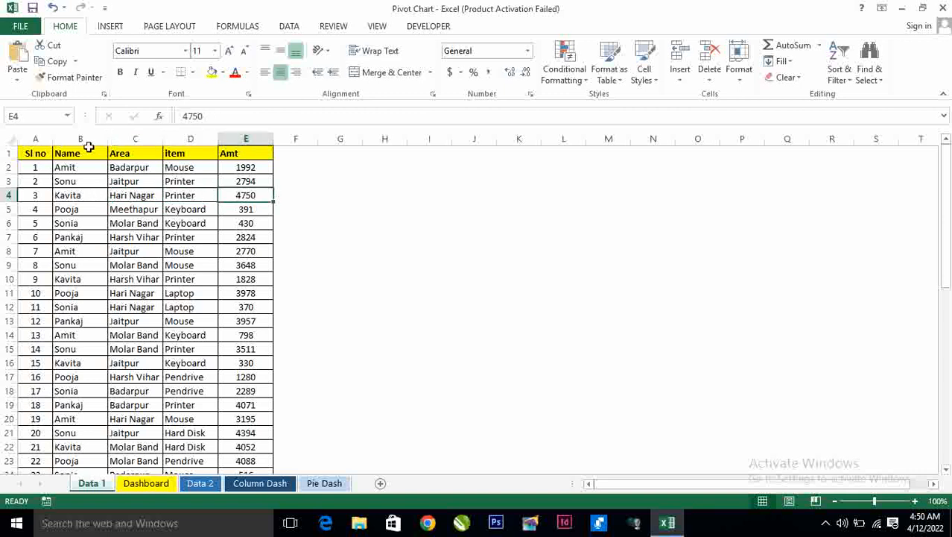
left_click_drag(944, 183, 945, 355)
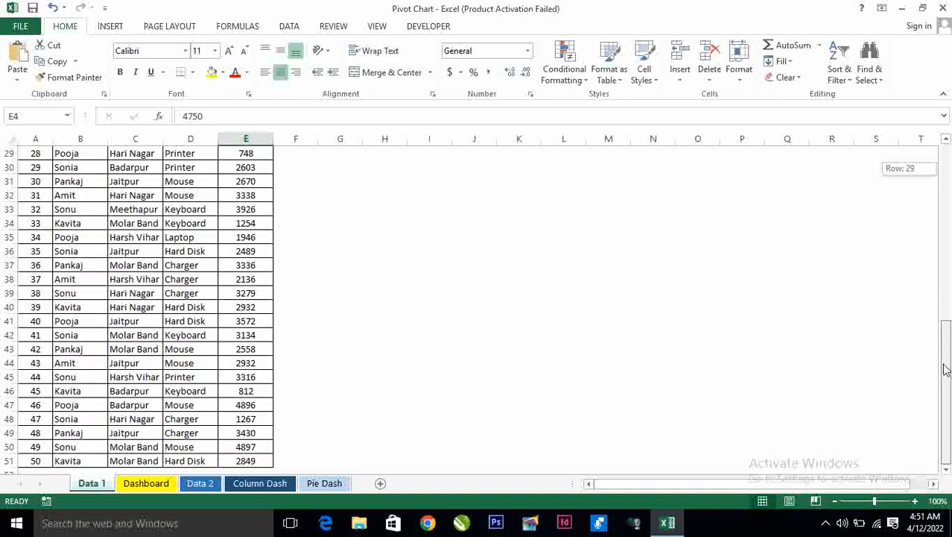
left_click_drag(946, 369, 945, 159)
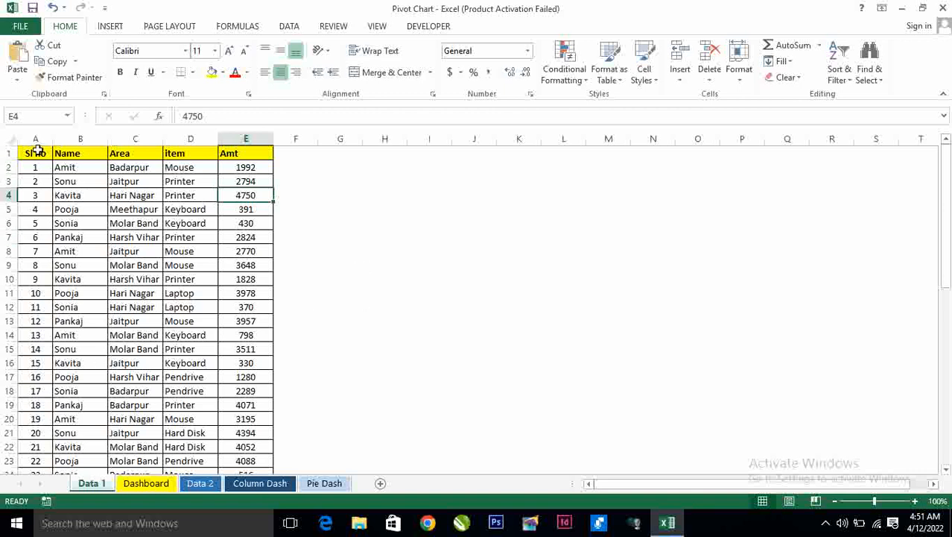
- Copy the whole Data 1 table, including headers, and paste it at cell A1 of a new blank workbook
left_click_drag(35, 153, 229, 446)
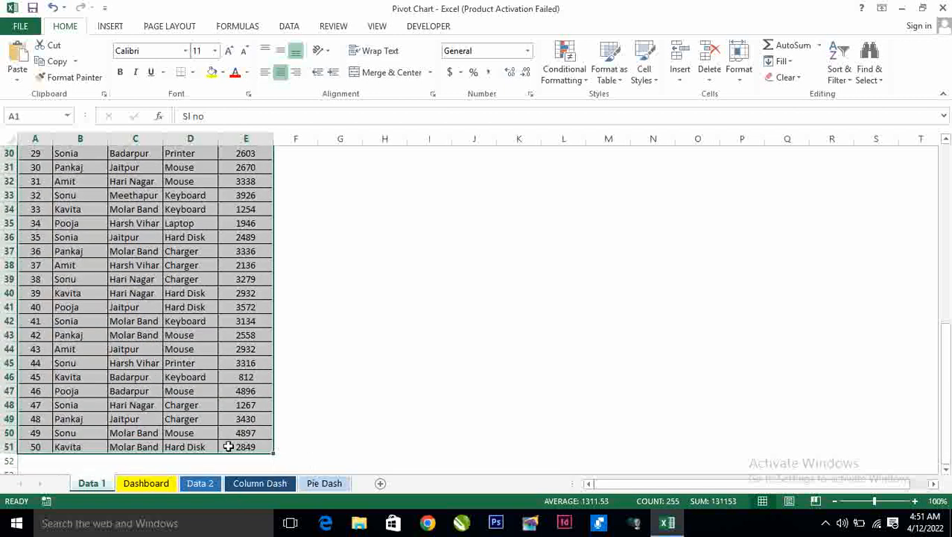
left_click(58, 64)
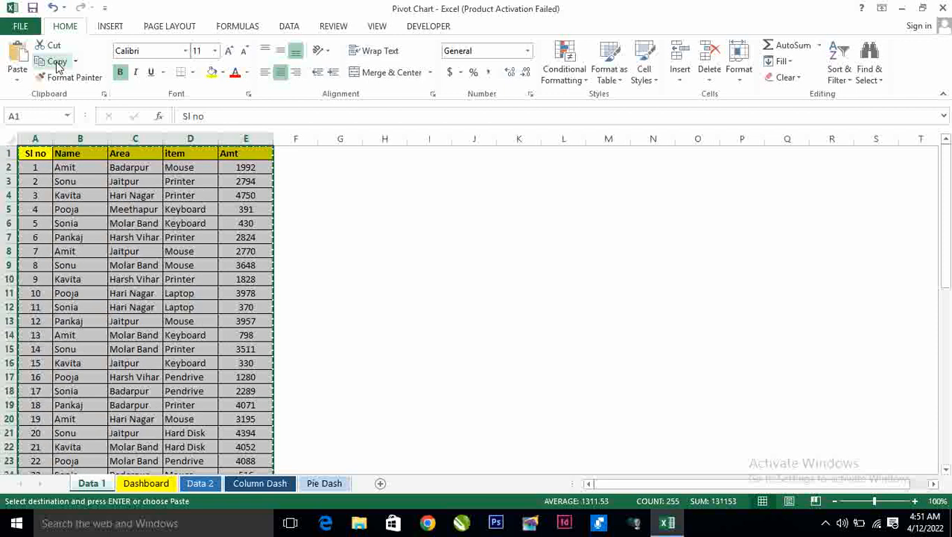
left_click(21, 27)
left_click(26, 87)
left_click(187, 264)
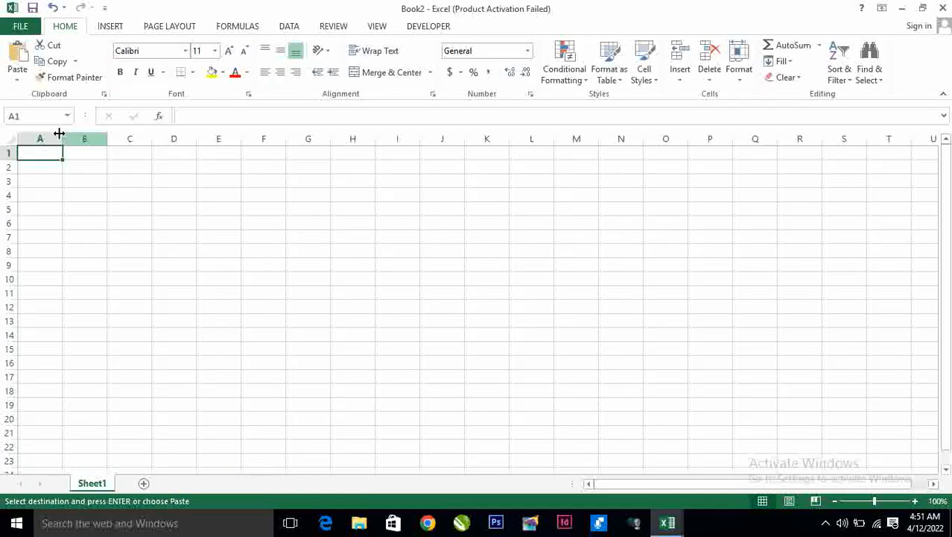
left_click(17, 56)
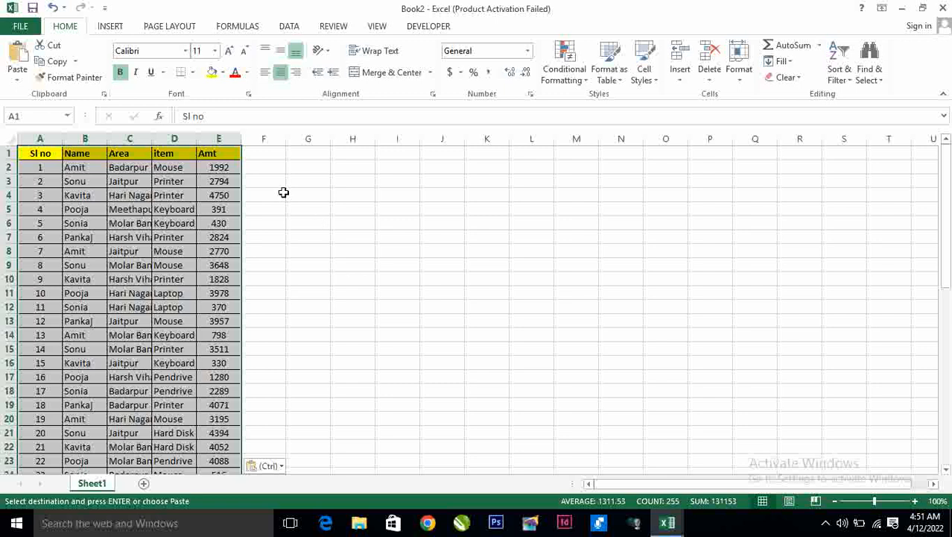
- Widen the Name, Area and item columns of the pasted table so their entries fit
left_click_drag(105, 139, 267, 141)
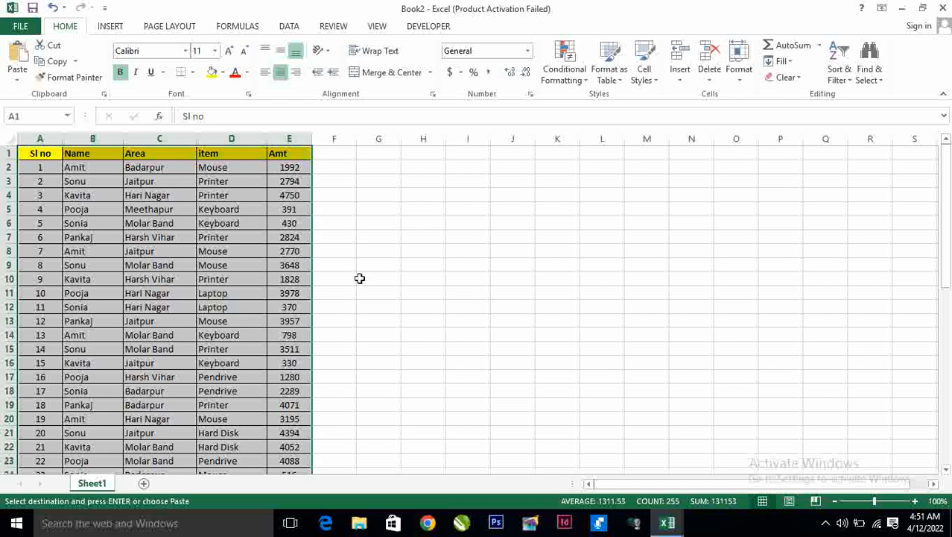
left_click(382, 237)
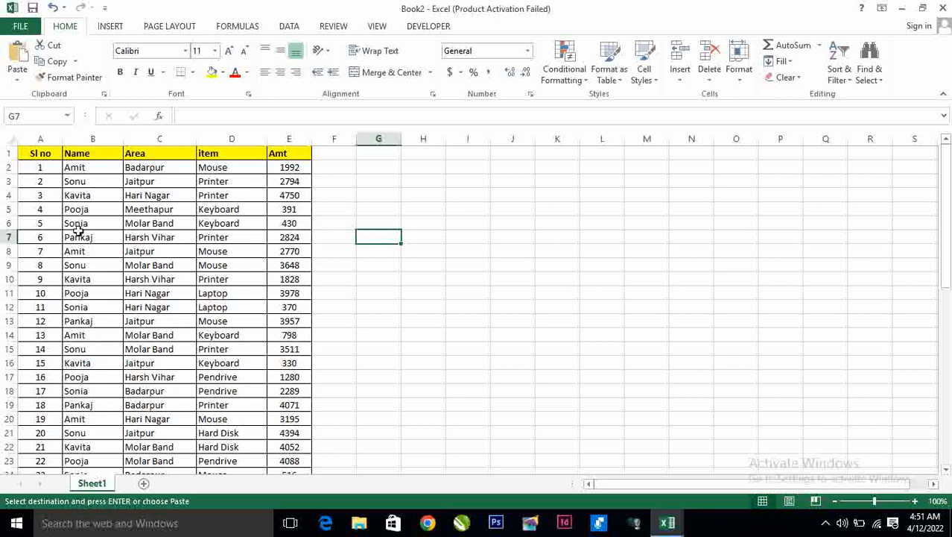
left_click(147, 279)
left_click(97, 280)
left_click(136, 336)
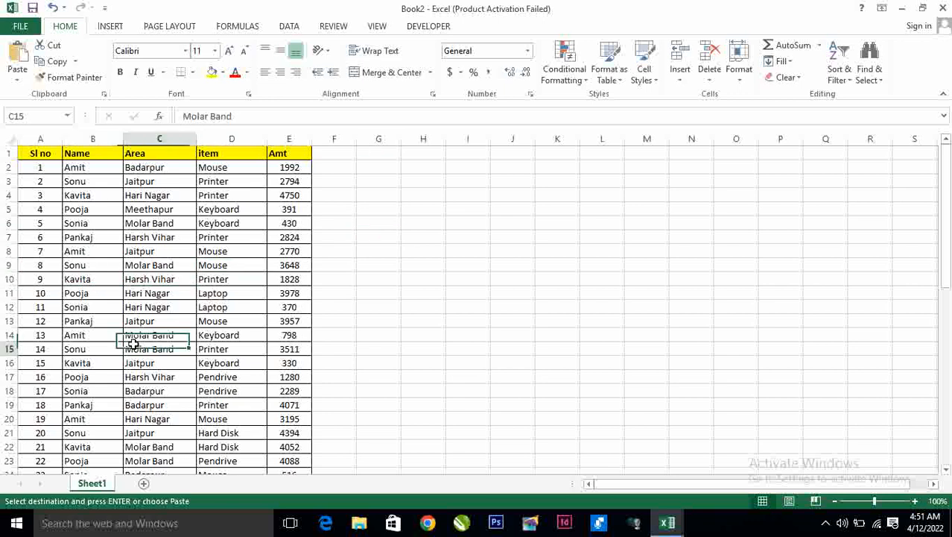
left_click(231, 281)
left_click(96, 184)
left_click(52, 282)
left_click(148, 307)
left_click(224, 237)
left_click(94, 239)
left_click(97, 363)
left_click(187, 264)
left_click(90, 318)
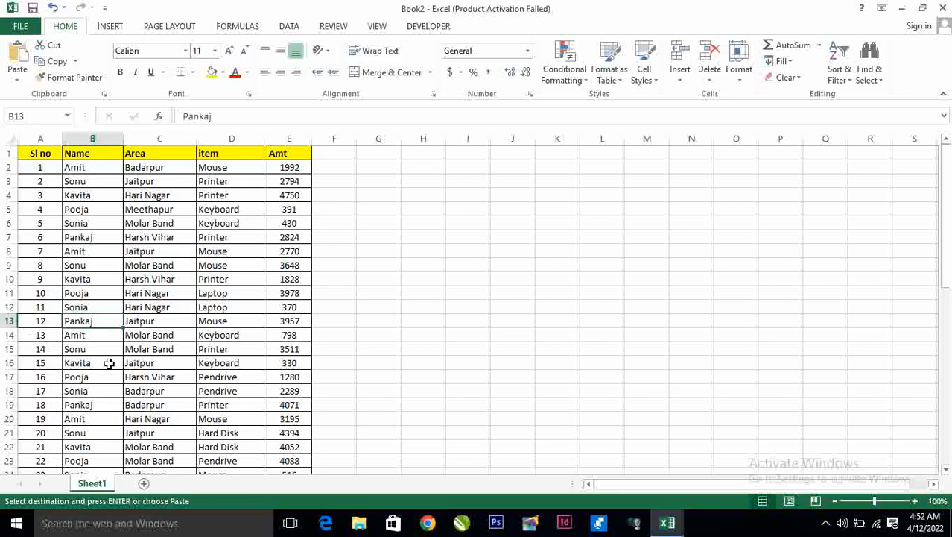
left_click(149, 268)
left_click(134, 319)
left_click(149, 376)
- Create a pivot table from the Sheet1 range A1:E51 on a new worksheet
left_click(214, 347)
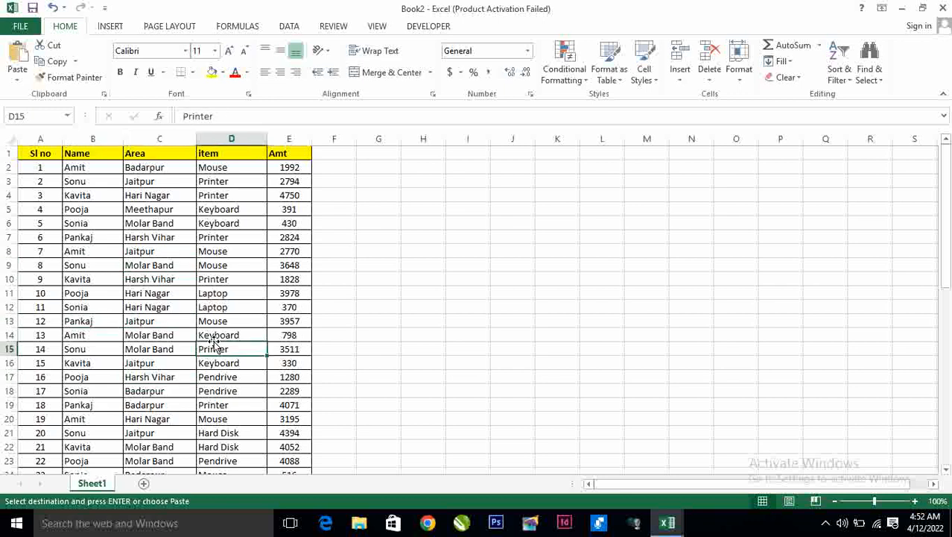
left_click(110, 28)
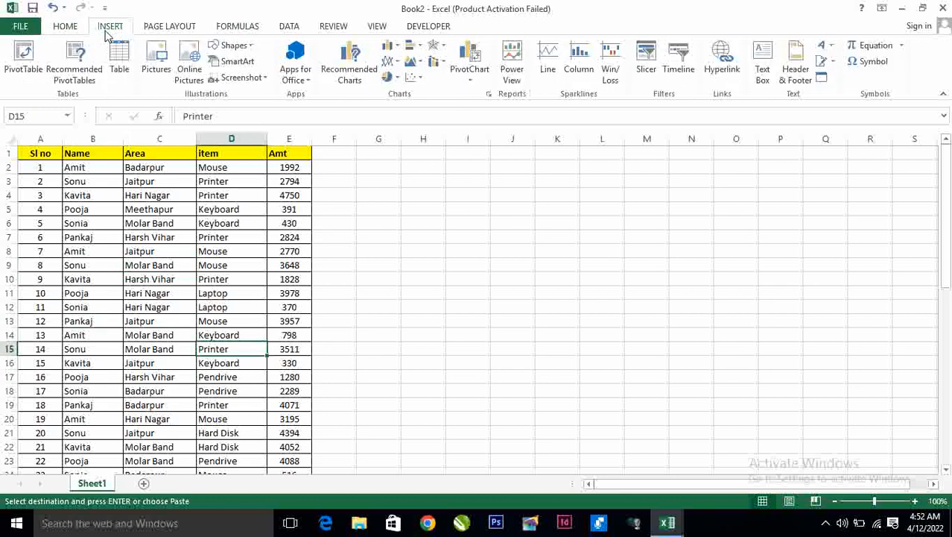
left_click(26, 56)
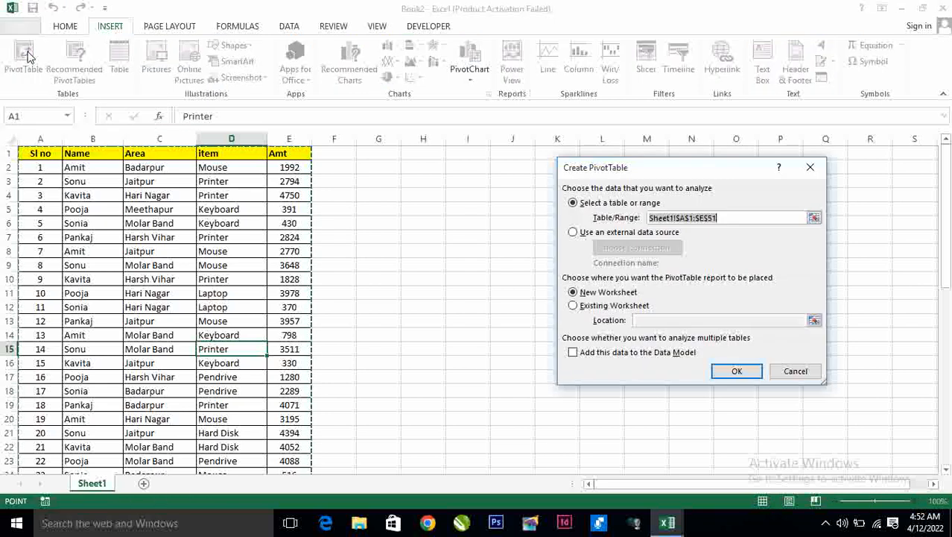
left_click_drag(626, 177, 468, 177)
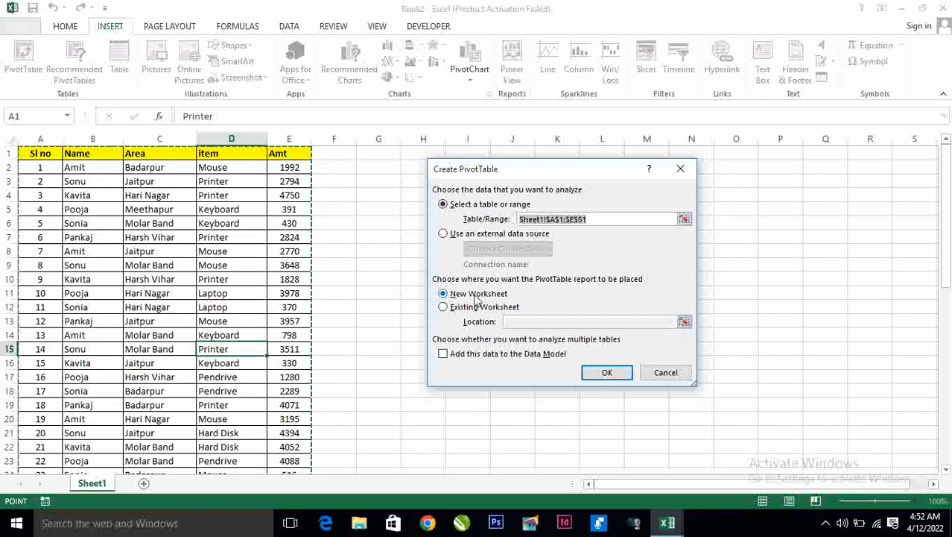
left_click(614, 376)
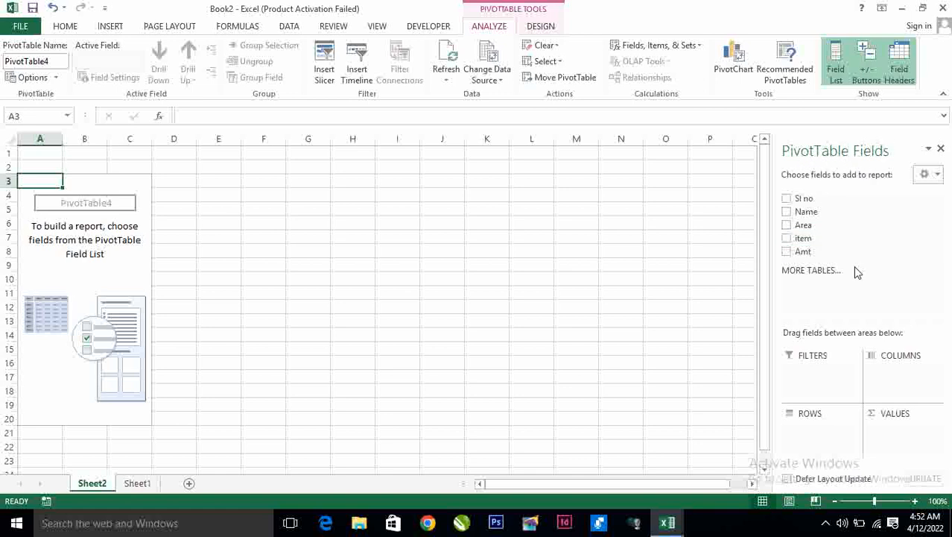
- Add the Name field to the pivot table's rows and sum the Amt field as its values
left_click(787, 211)
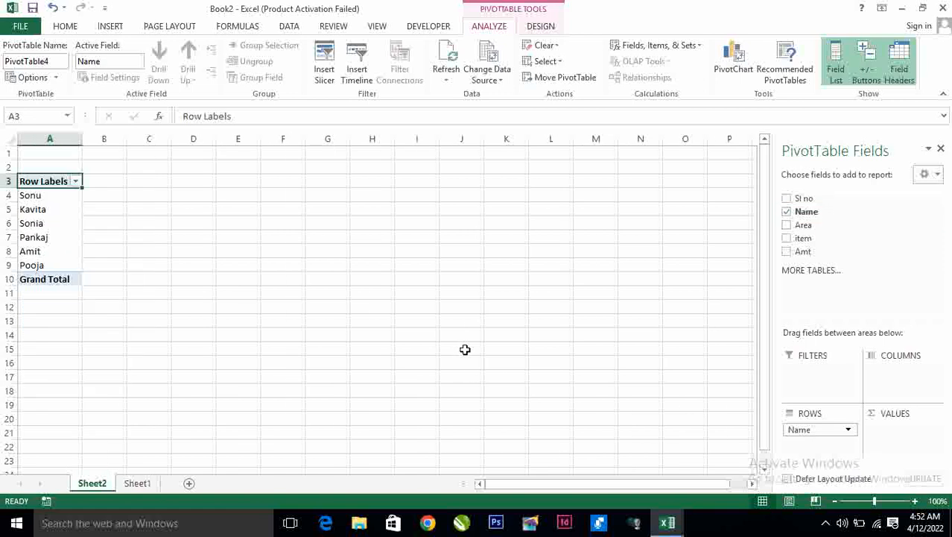
left_click(137, 484)
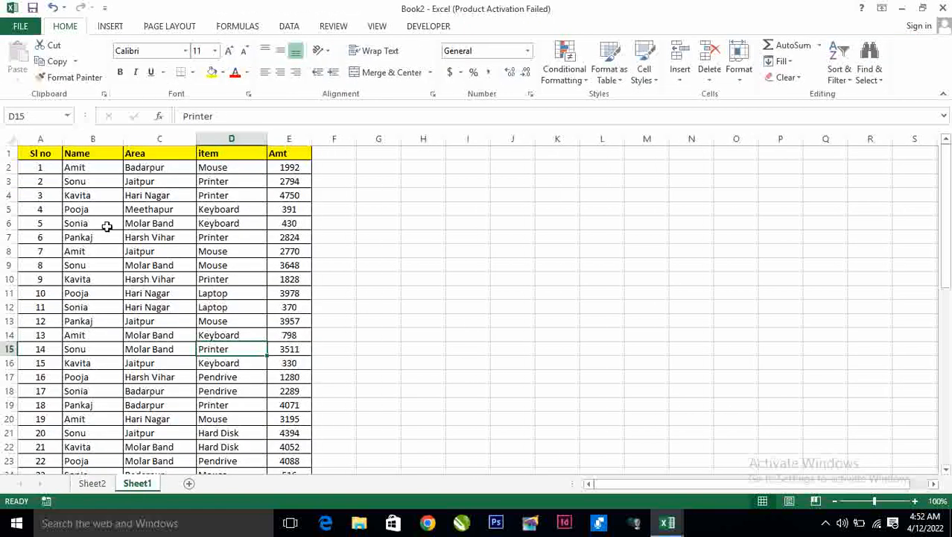
left_click(93, 484)
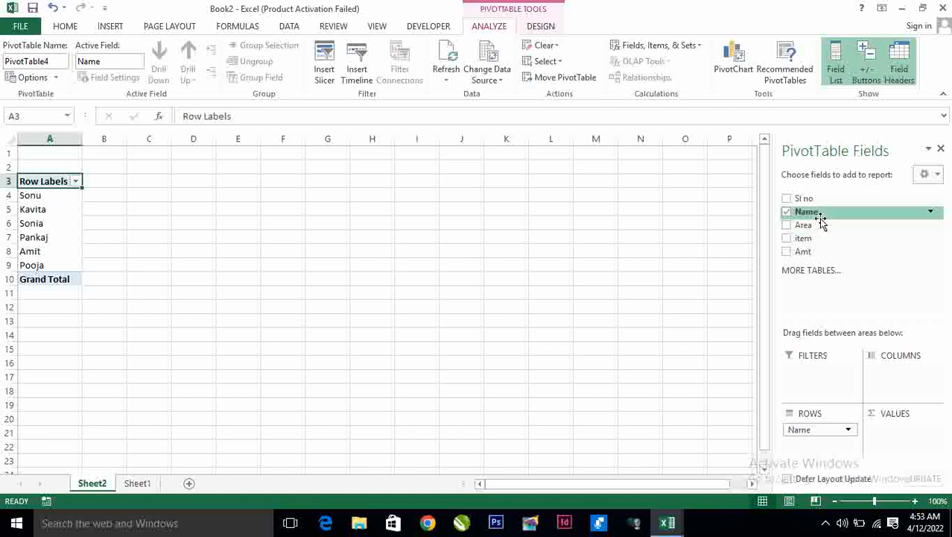
left_click(787, 252)
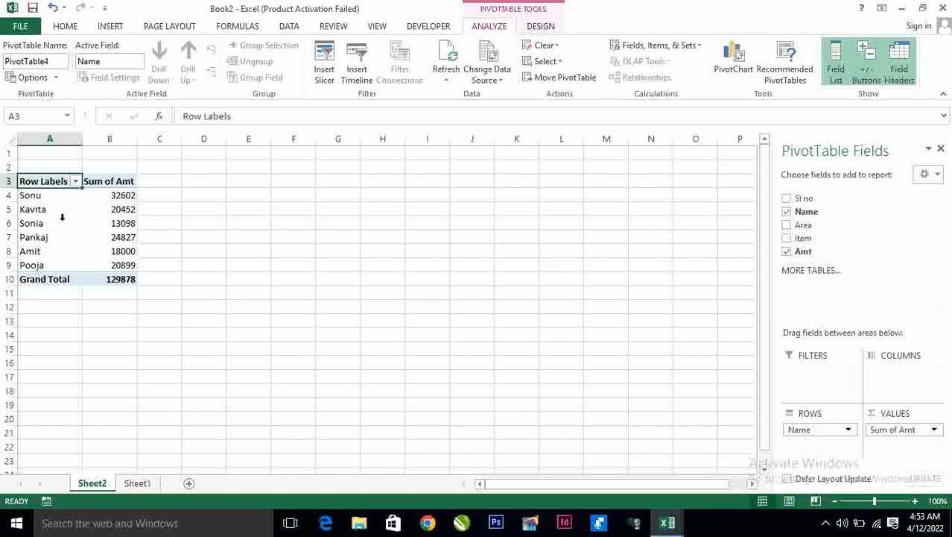
- Show the Sum of Amt values as % of Grand Total
mouse_move(114, 223)
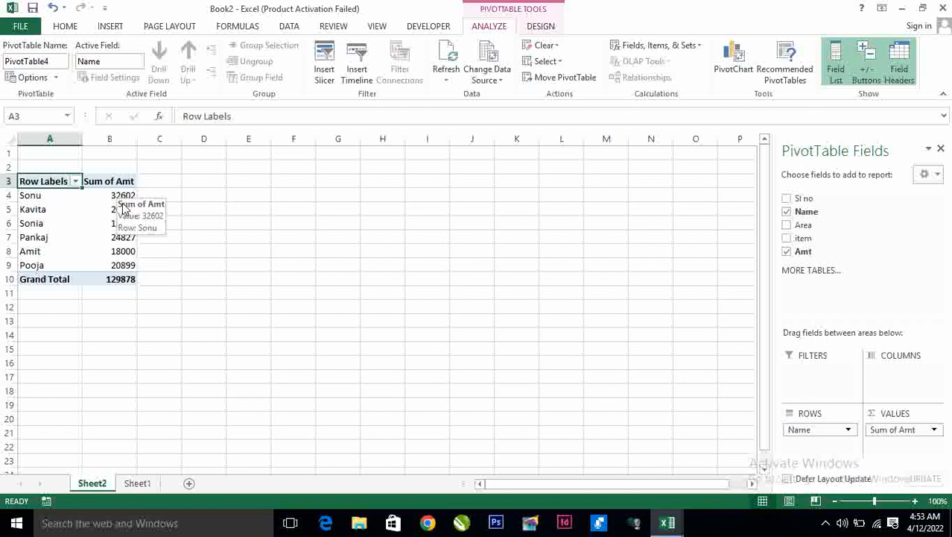
mouse_move(120, 252)
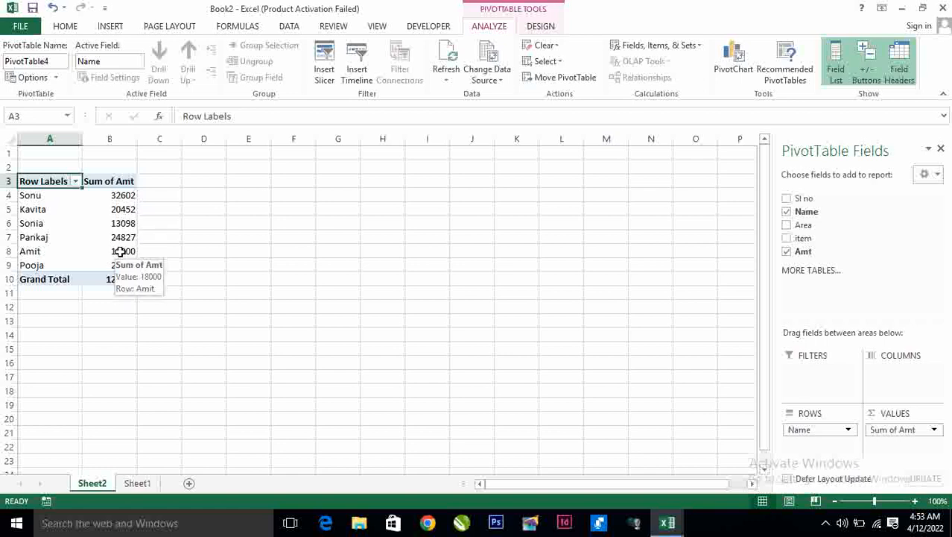
right_click(116, 195)
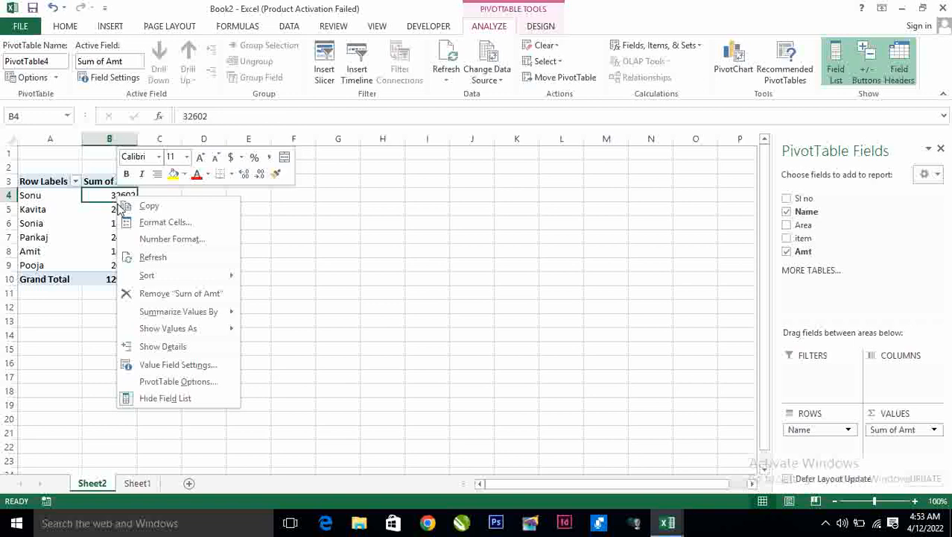
mouse_move(197, 332)
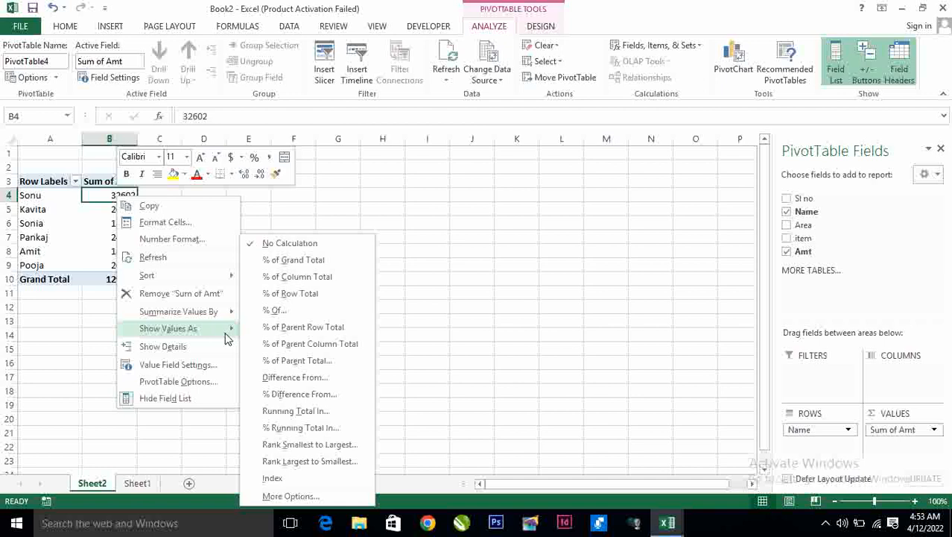
left_click(313, 261)
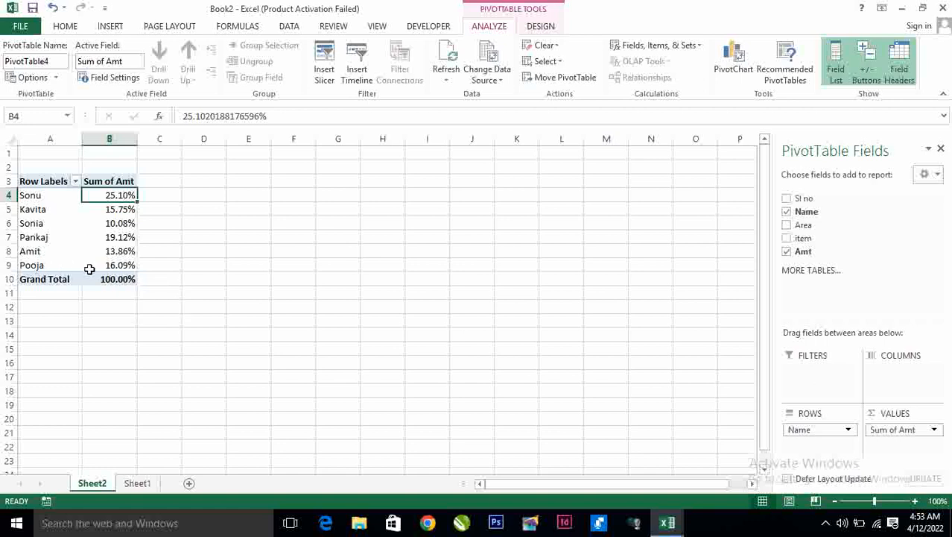
- Add the Amt field to the pivot table's values a second time, below Sum of Amt
mouse_move(118, 265)
left_click_drag(878, 503, 883, 501)
scroll(235, 313, "up", 1)
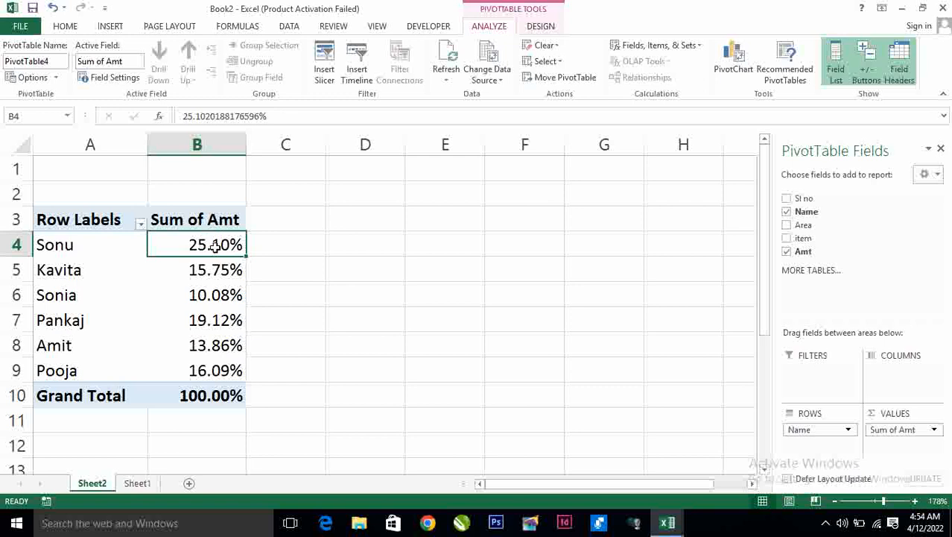
mouse_move(222, 244)
left_click_drag(274, 244, 268, 372)
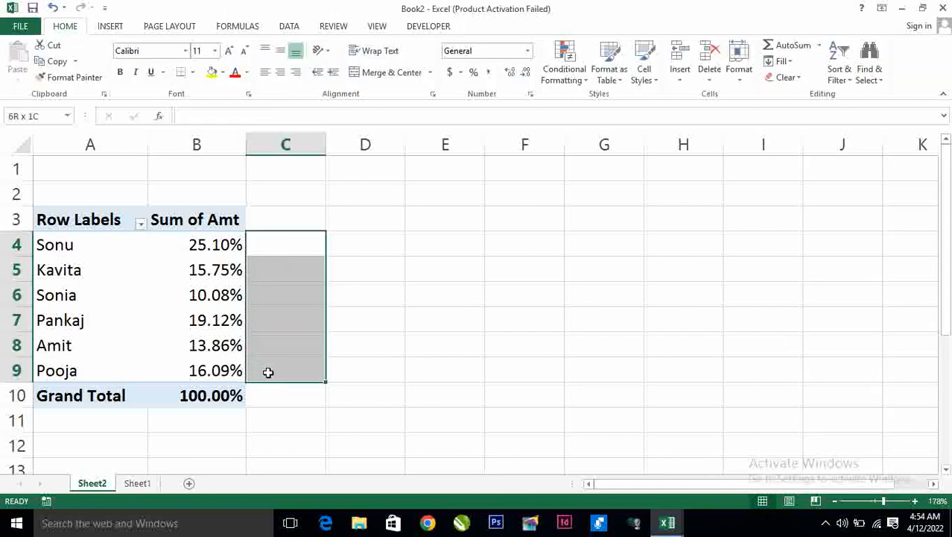
left_click(199, 243)
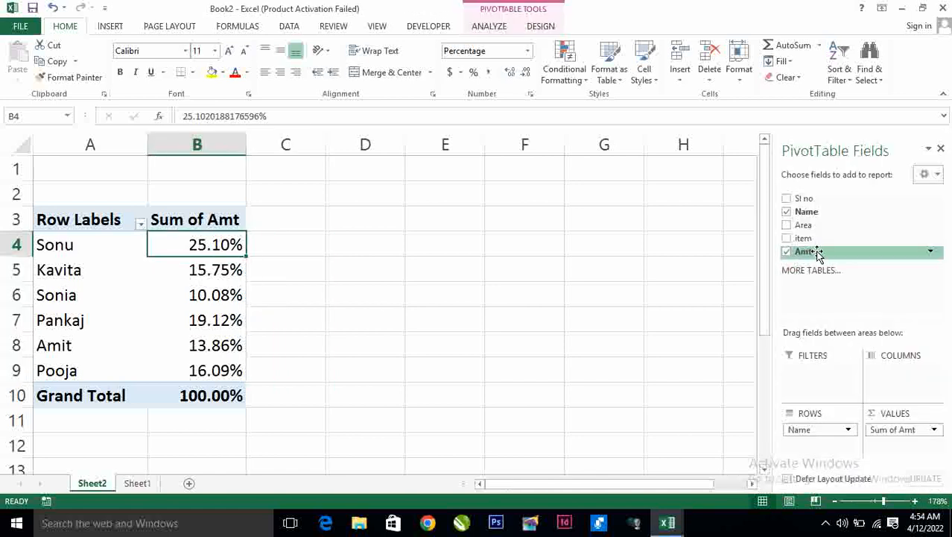
left_click_drag(818, 254, 894, 448)
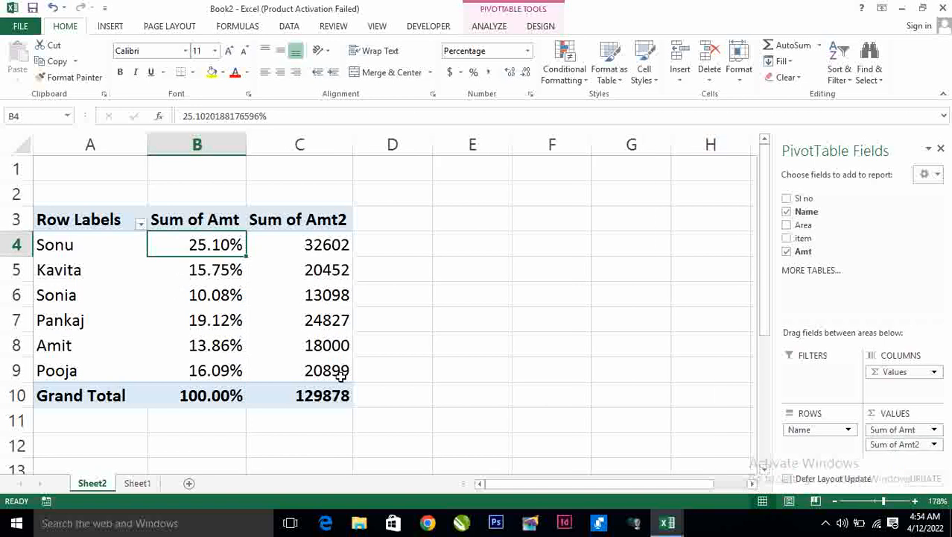
- Show the Sum of Amt2 values as % of Parent Total with Name as the base field
mouse_move(340, 376)
right_click(322, 246)
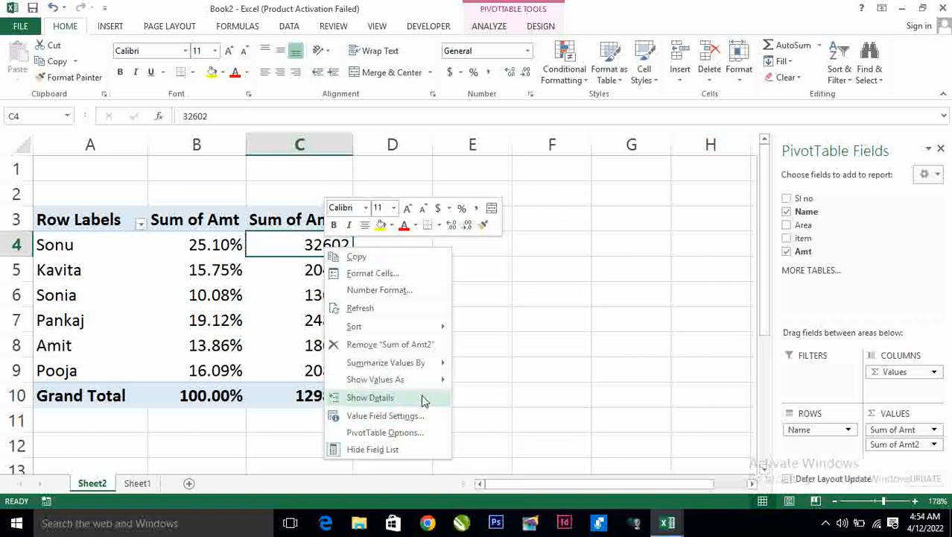
mouse_move(421, 384)
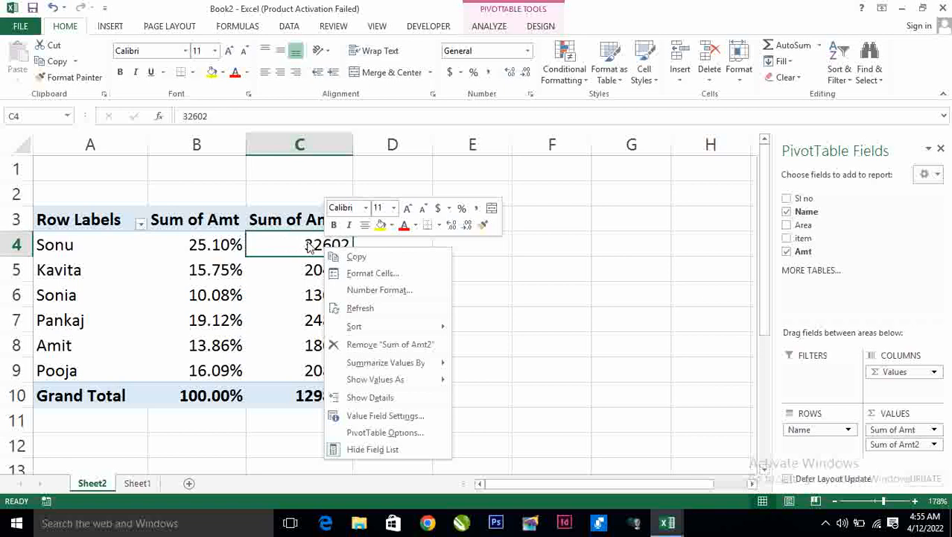
mouse_move(391, 380)
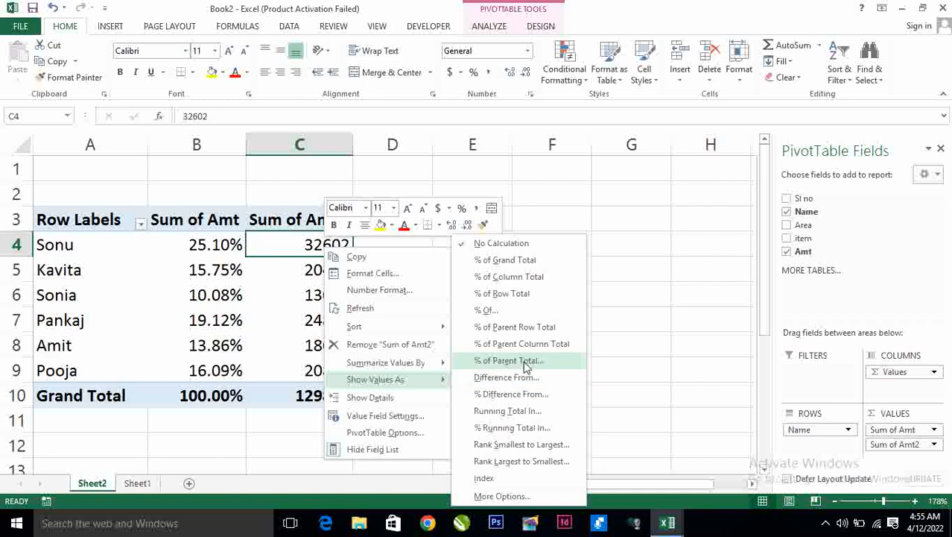
left_click(524, 363)
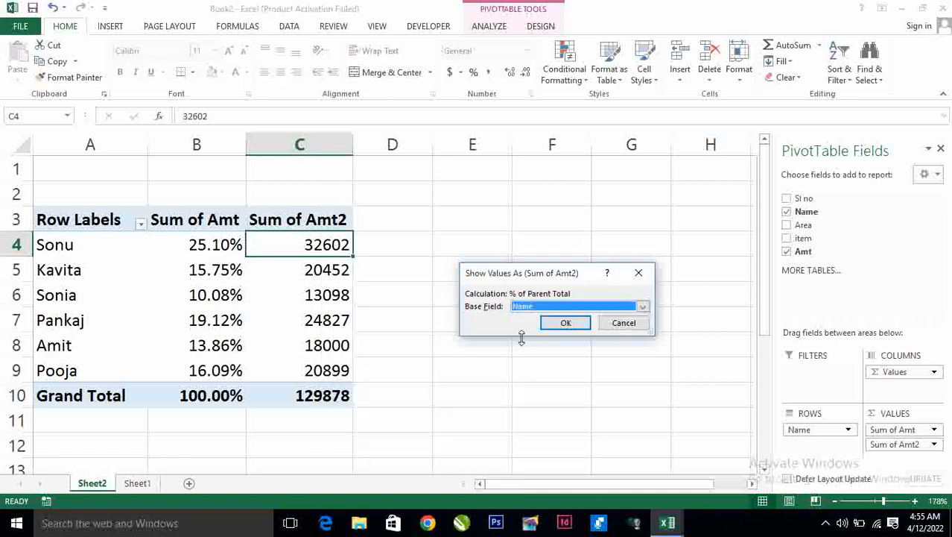
left_click_drag(521, 273, 526, 259)
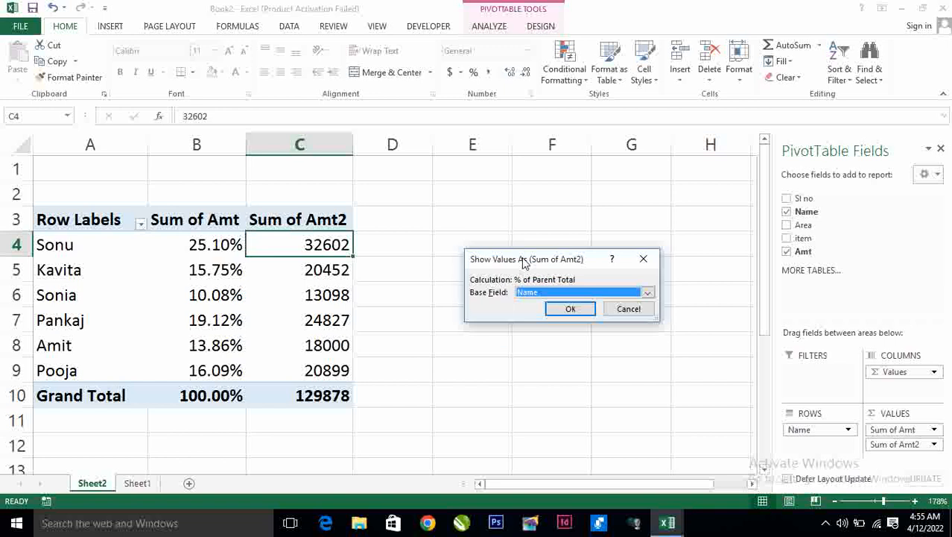
left_click(571, 309)
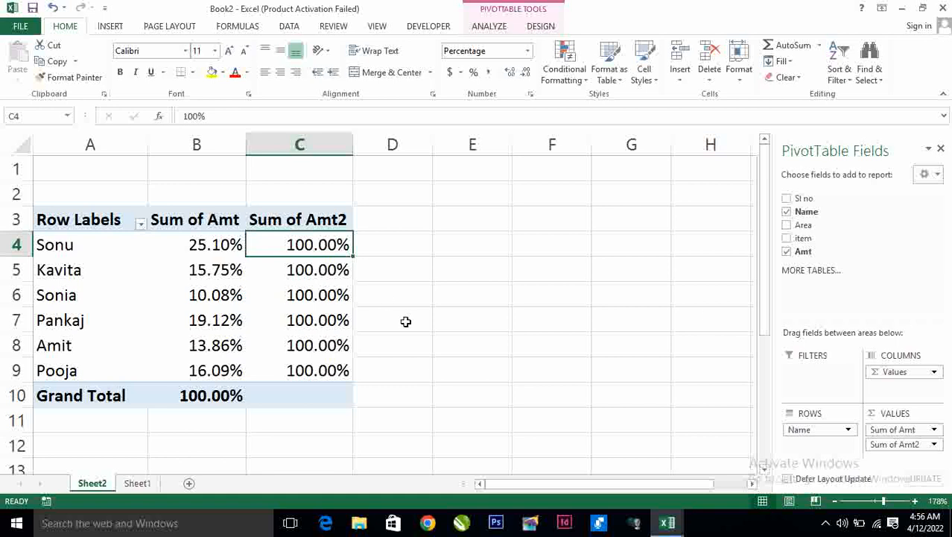
- Insert a 100% Stacked Column pivot chart from the pivot table's two amount columns
left_click(835, 502)
left_click(836, 502)
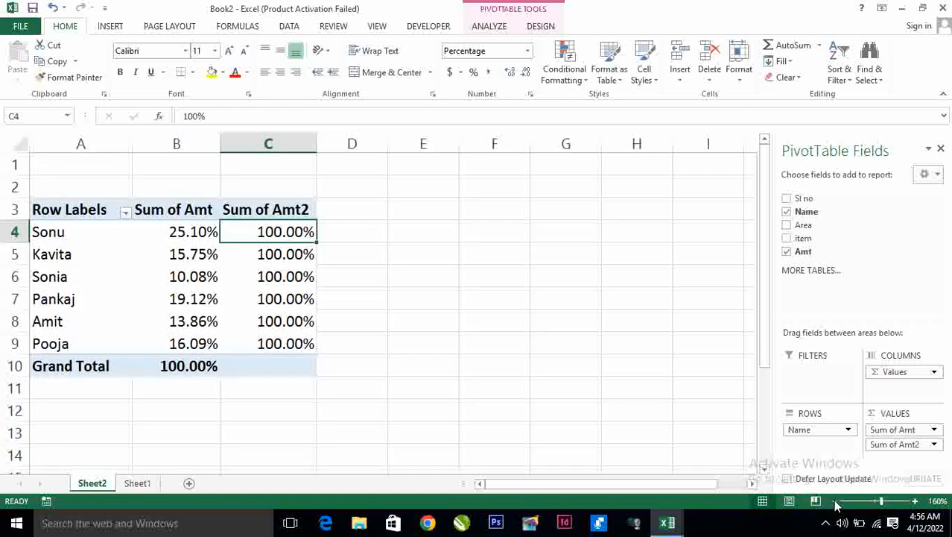
left_click(835, 501)
left_click(410, 292)
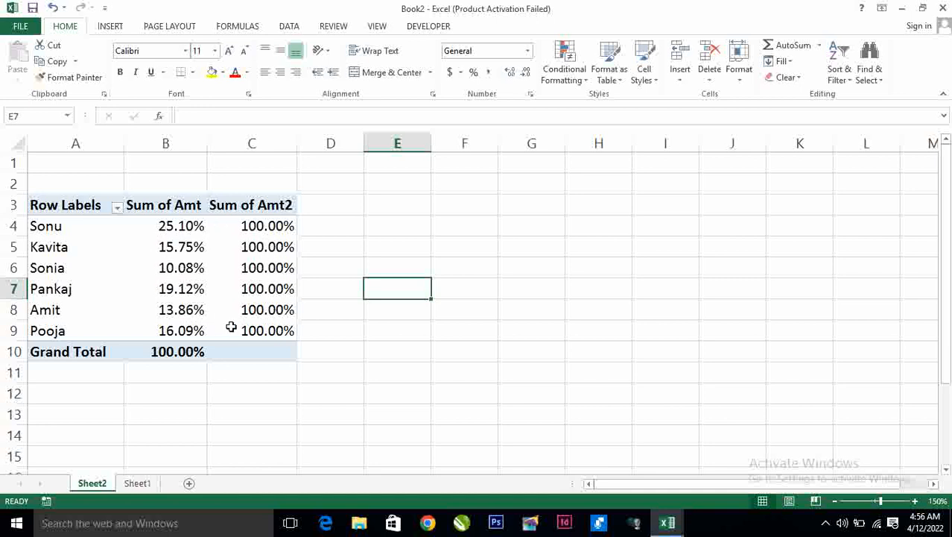
left_click_drag(165, 224, 255, 331)
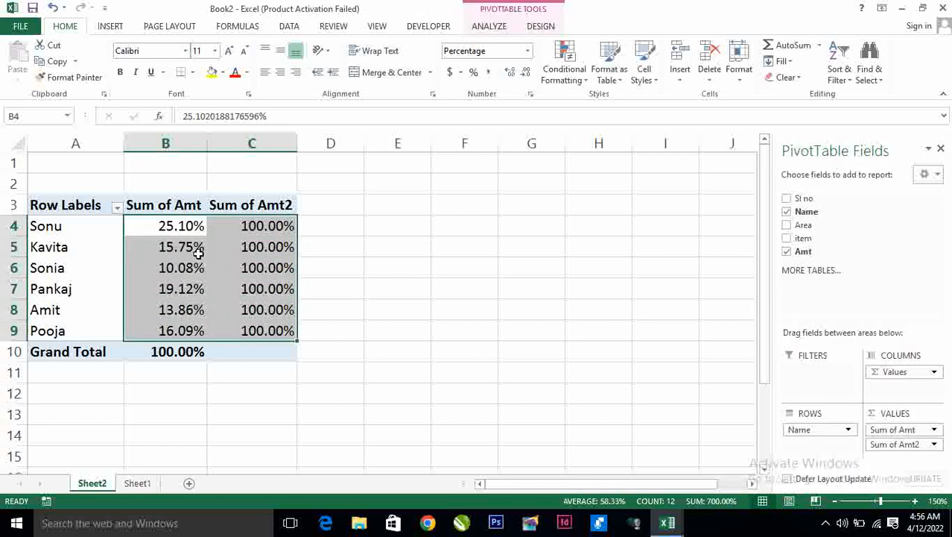
left_click(489, 28)
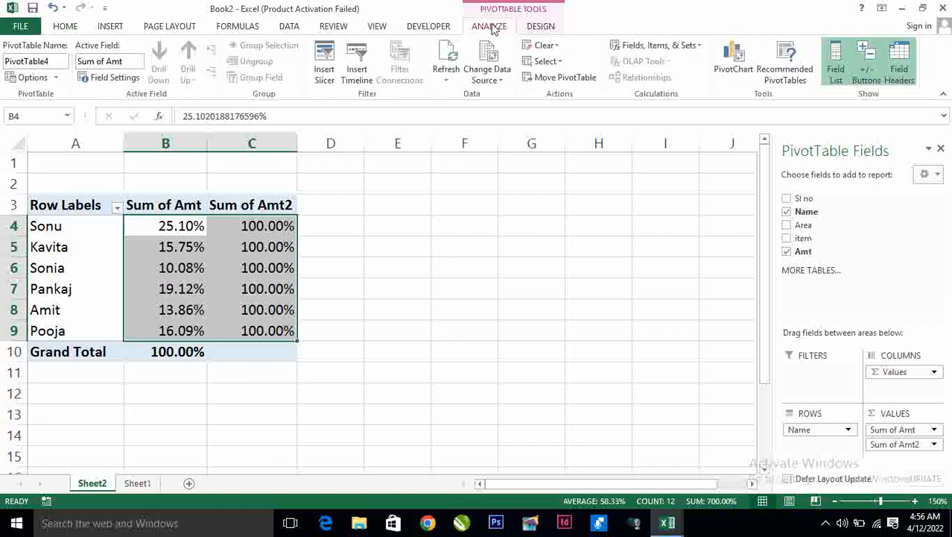
left_click(737, 69)
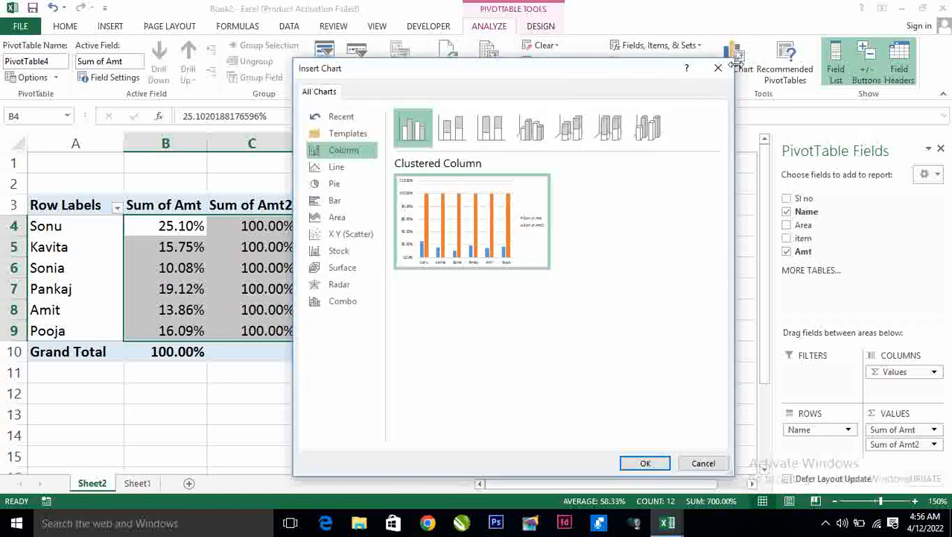
left_click_drag(517, 68, 549, 141)
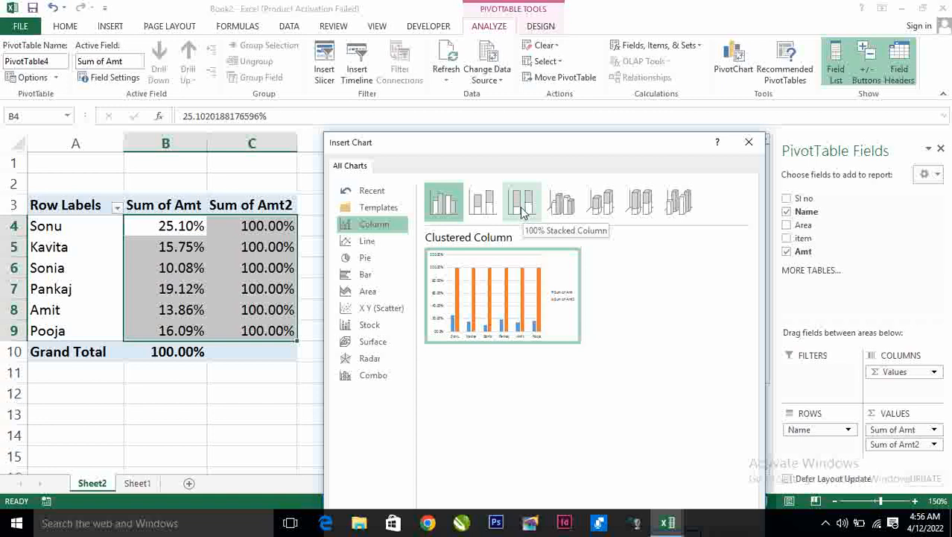
left_click(522, 211)
left_click_drag(600, 142, 602, 74)
left_click(680, 466)
- Place the pivot chart beside the pivot table, clear of its columns, and close the PivotChart field list
left_click_drag(346, 182, 504, 176)
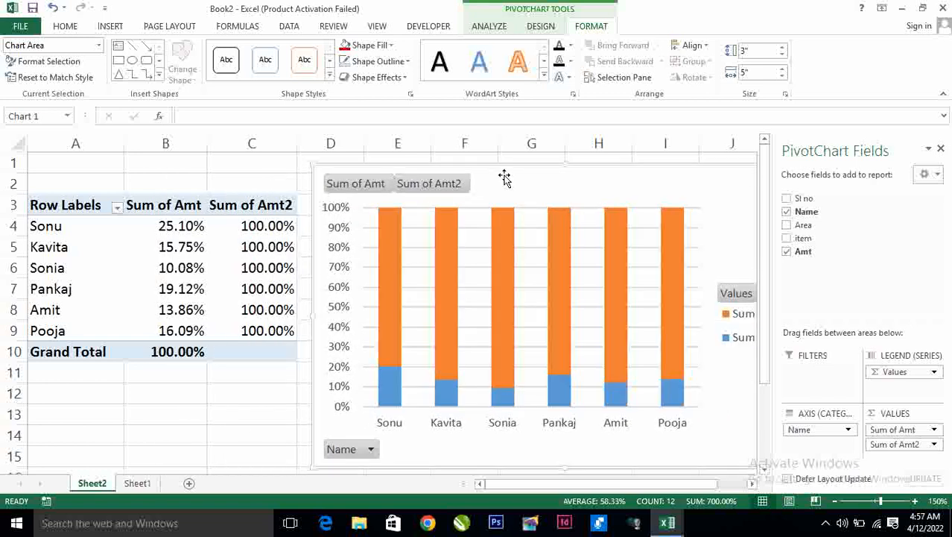
left_click(939, 149)
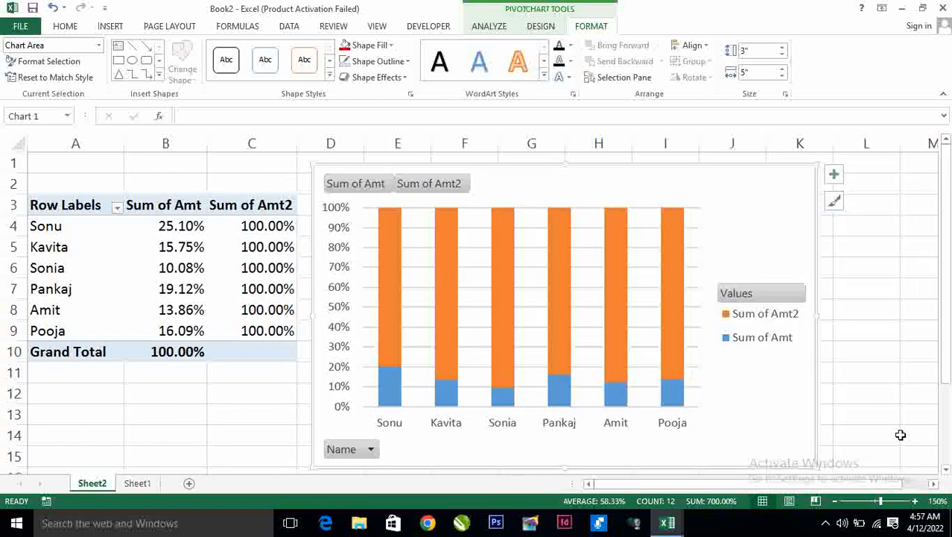
left_click(837, 502)
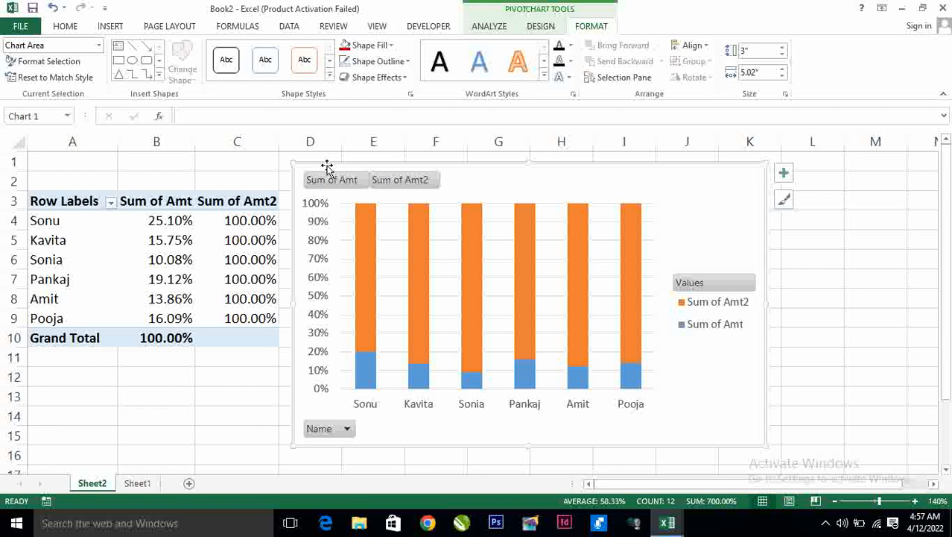
left_click_drag(326, 166, 342, 159)
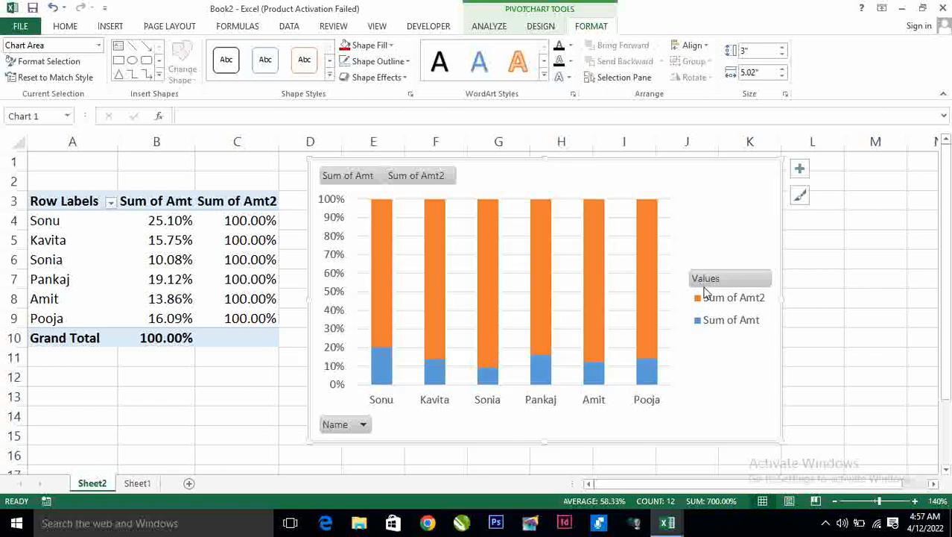
- Set the gap width of the chart's Sum of Amt2 series to 100%
right_click(381, 321)
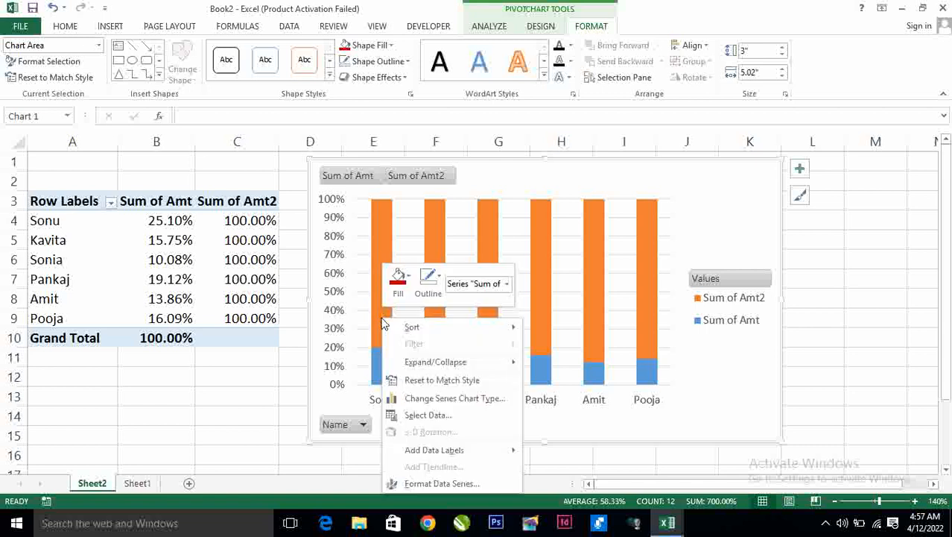
left_click(446, 484)
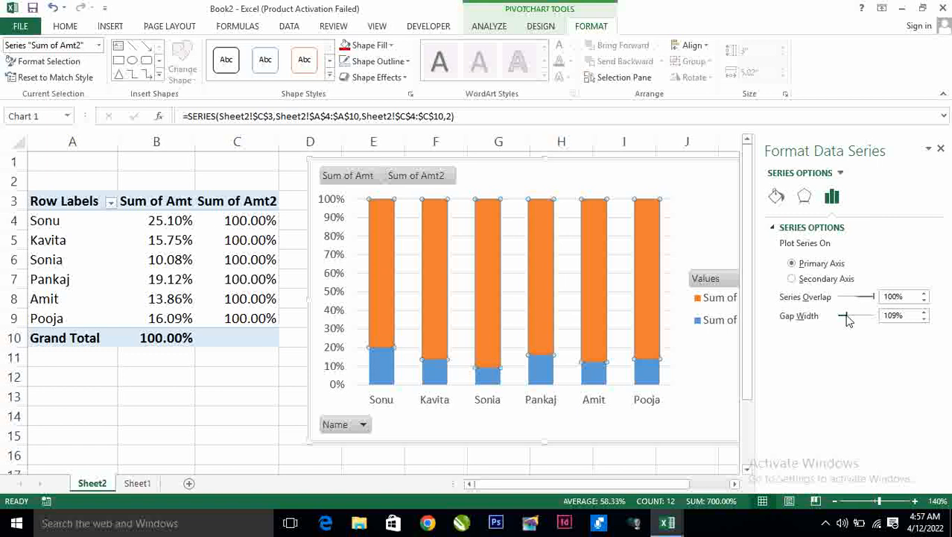
left_click(924, 312)
left_click(924, 312)
left_click(924, 312)
left_click(924, 312)
left_click(924, 312)
left_click(924, 313)
left_click(924, 312)
left_click(924, 313)
left_click(924, 312)
left_click(924, 312)
left_click(924, 312)
left_click(924, 312)
left_click(924, 312)
left_click(924, 313)
left_click(924, 313)
left_click(924, 312)
left_click(924, 312)
left_click(924, 312)
left_click(924, 312)
left_click(924, 312)
left_click(924, 312)
left_click(924, 312)
left_click(924, 312)
left_click(924, 312)
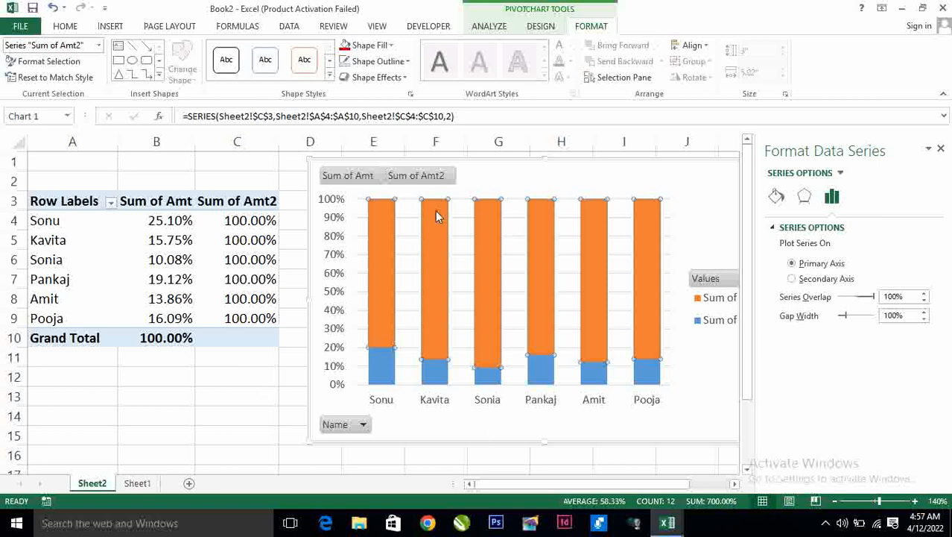
left_click(294, 361)
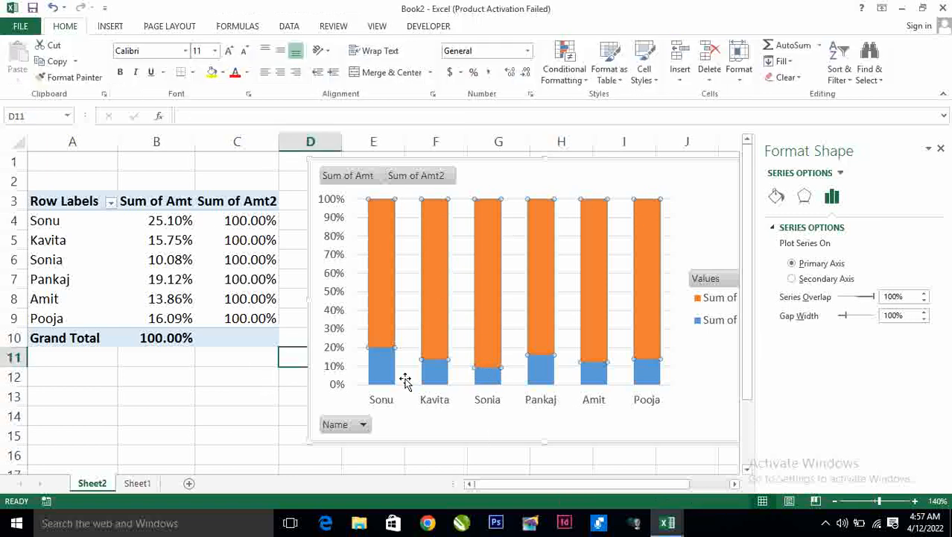
- Fill the Sum of Amt2 columns with a very light gray and close the series formatting pane
mouse_move(385, 239)
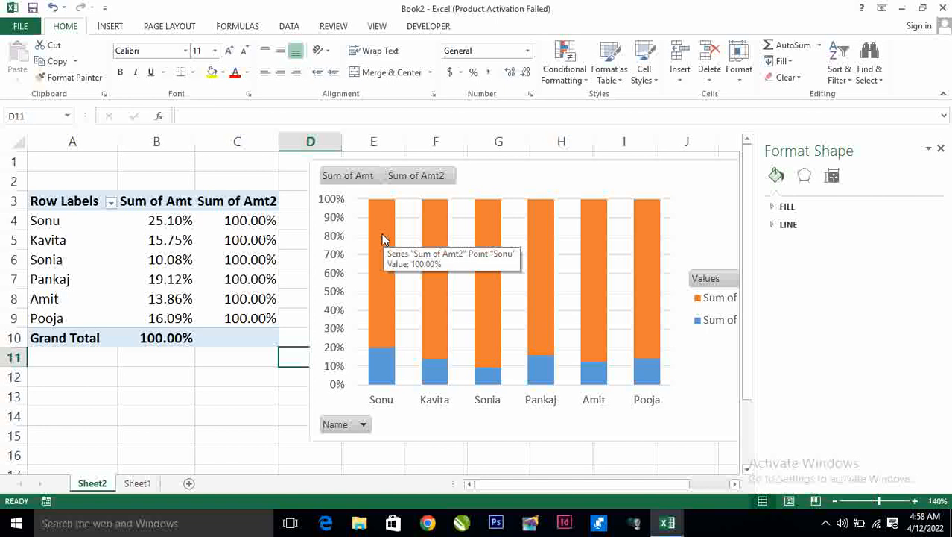
left_click(381, 233)
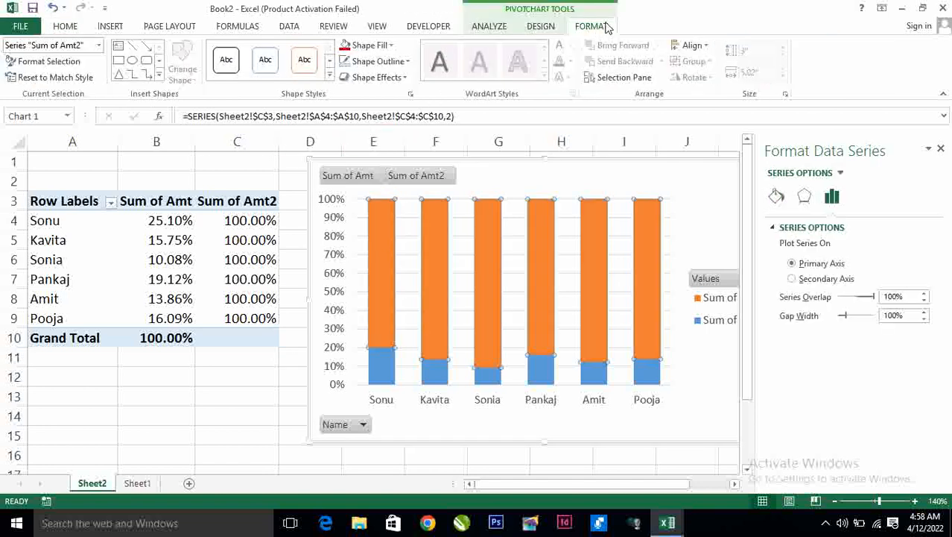
left_click(374, 48)
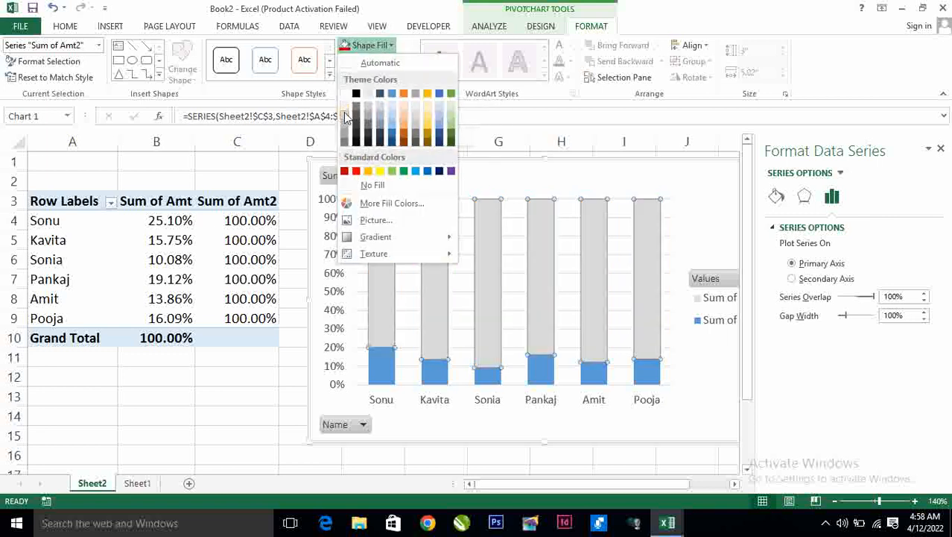
left_click(343, 111)
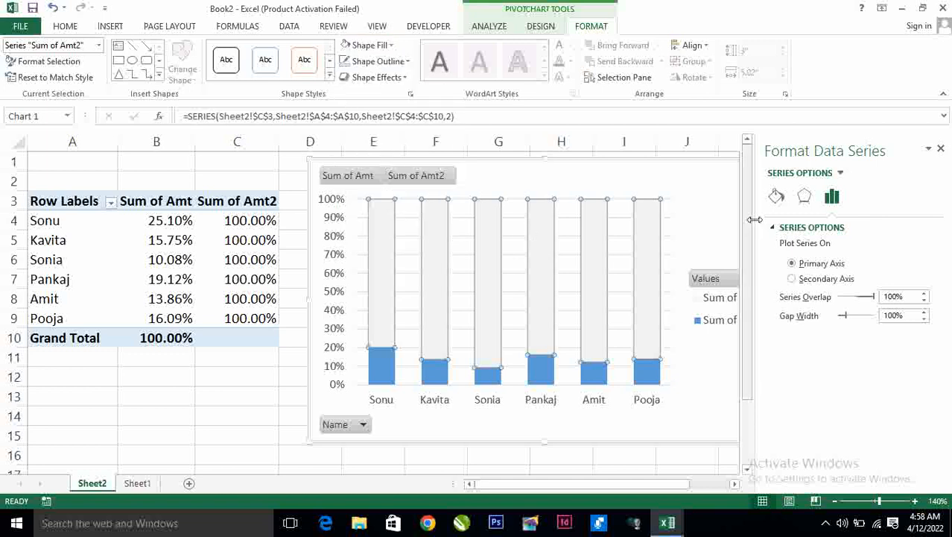
left_click(941, 150)
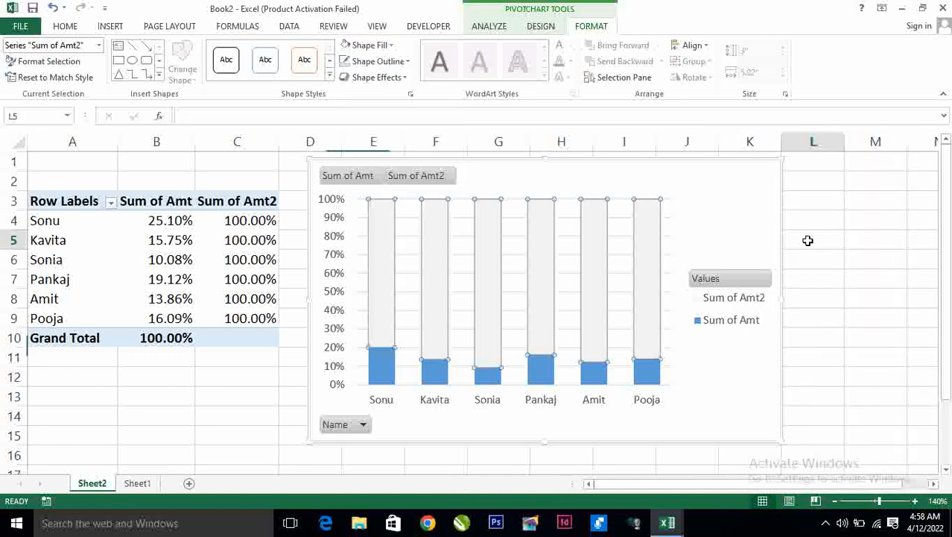
left_click(807, 240)
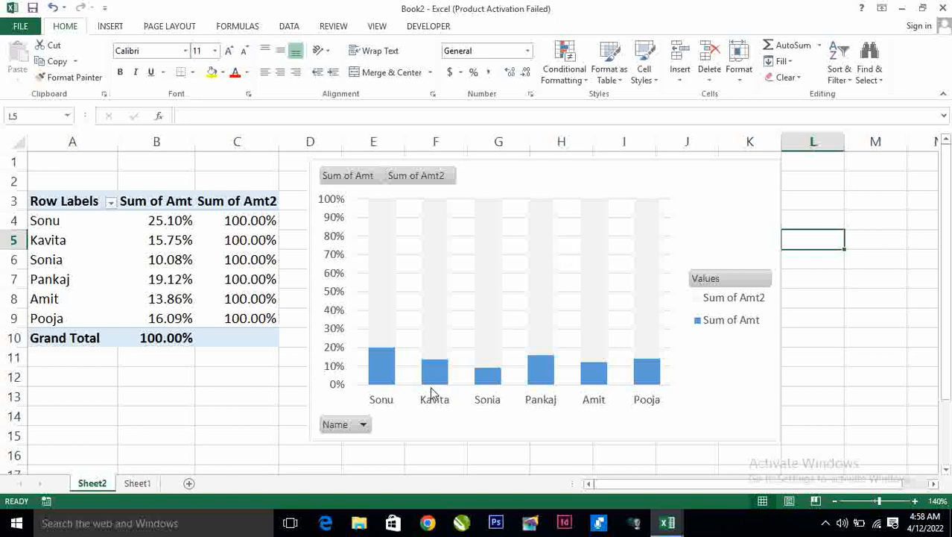
- Fill the Sum of Amt columns in the chart with the standard dark red
mouse_move(381, 365)
left_click(382, 371)
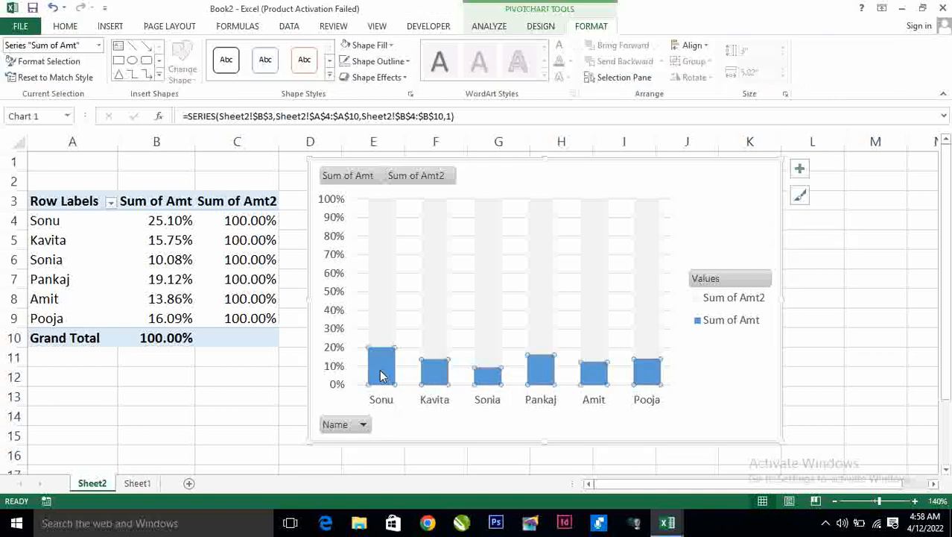
left_click(366, 46)
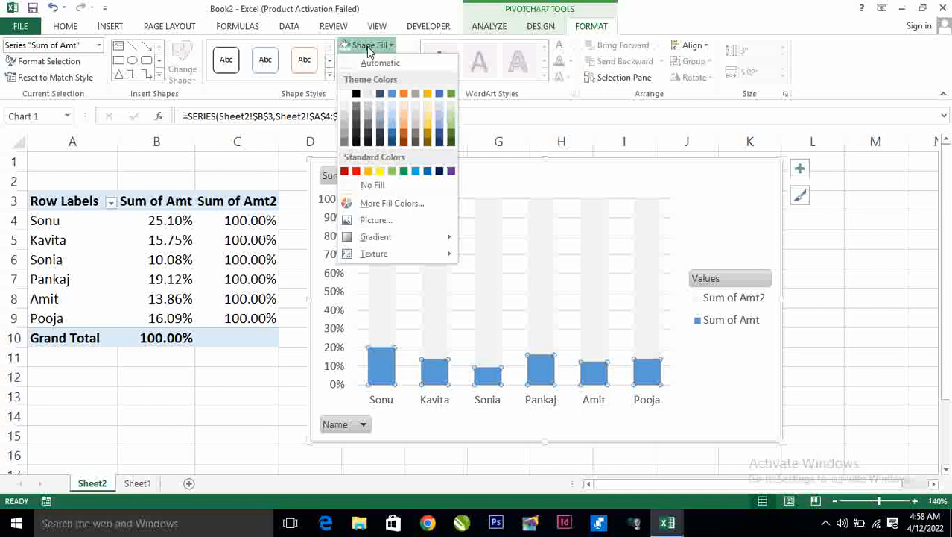
left_click(345, 173)
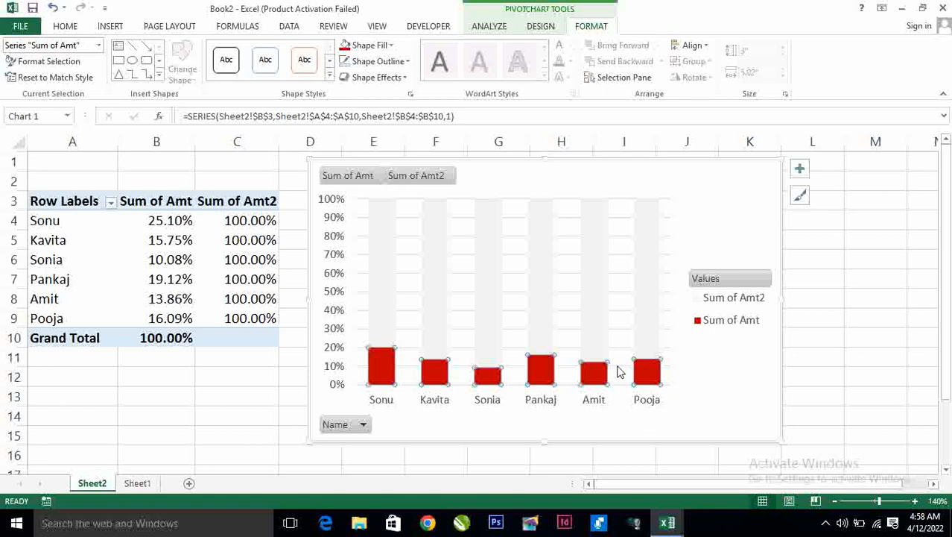
left_click(827, 344)
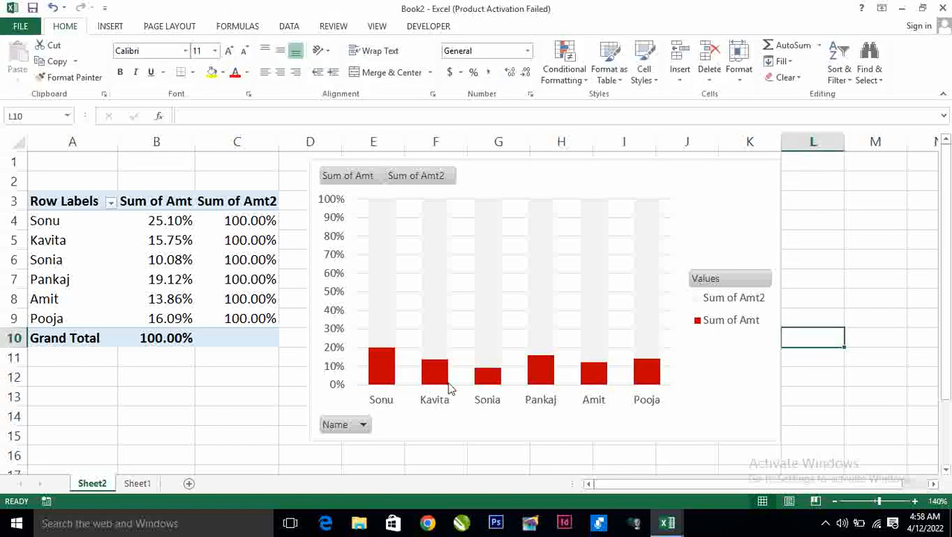
- Add data labels to the Sum of Amt series and make their text white
right_click(384, 369)
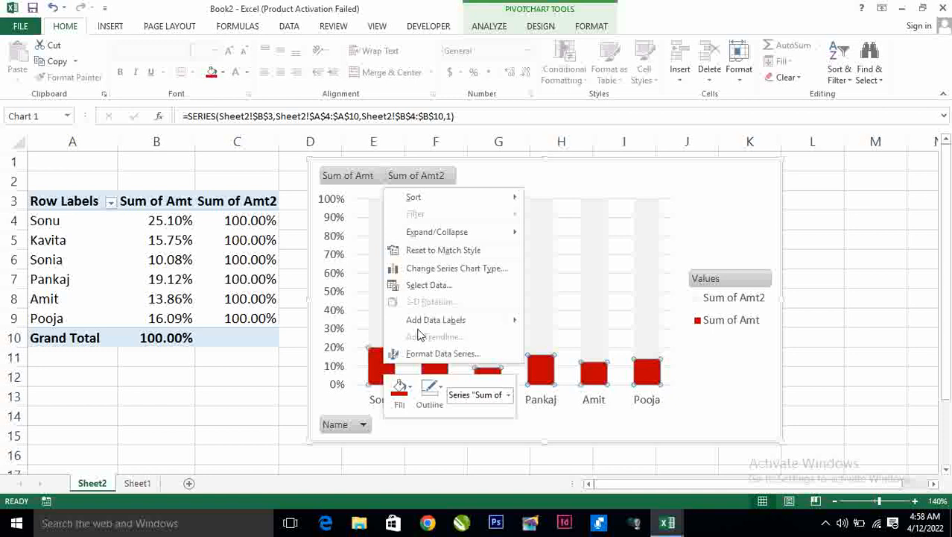
mouse_move(436, 326)
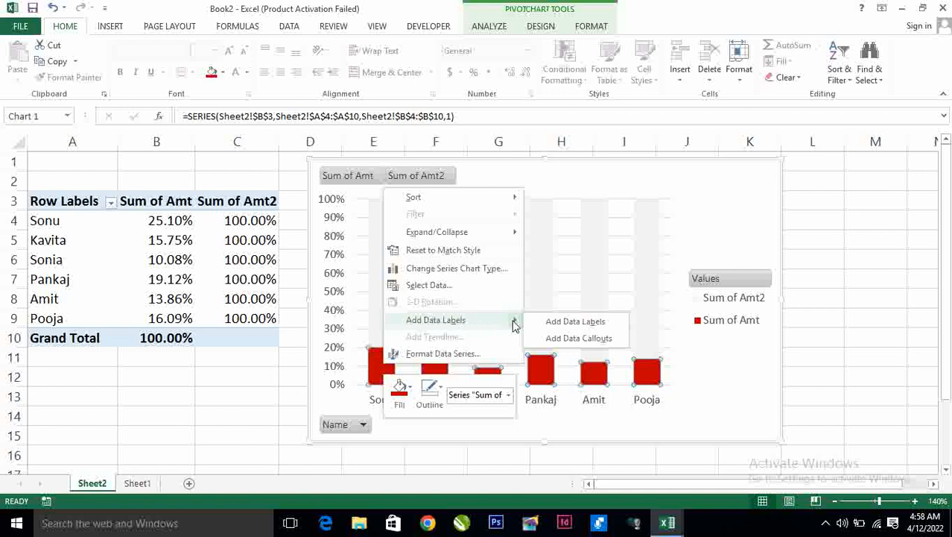
left_click(584, 322)
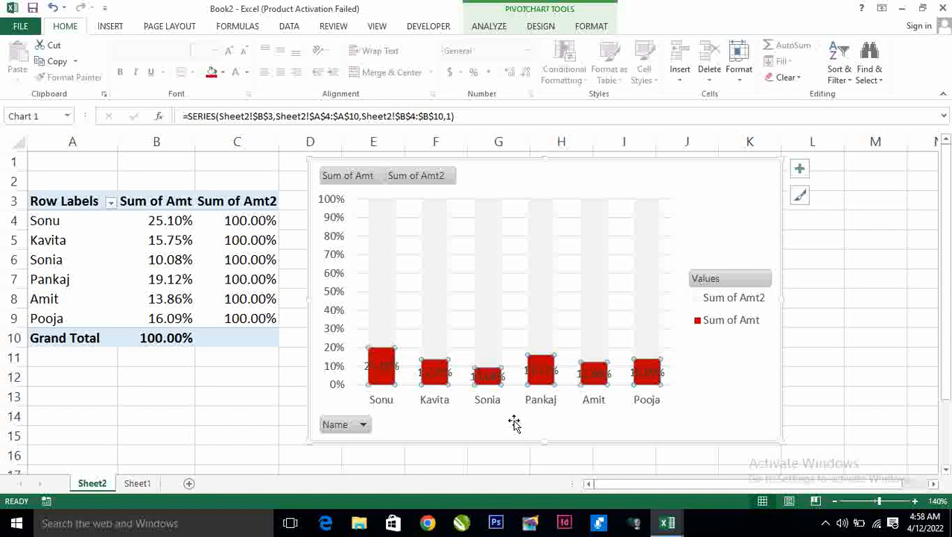
left_click(384, 366)
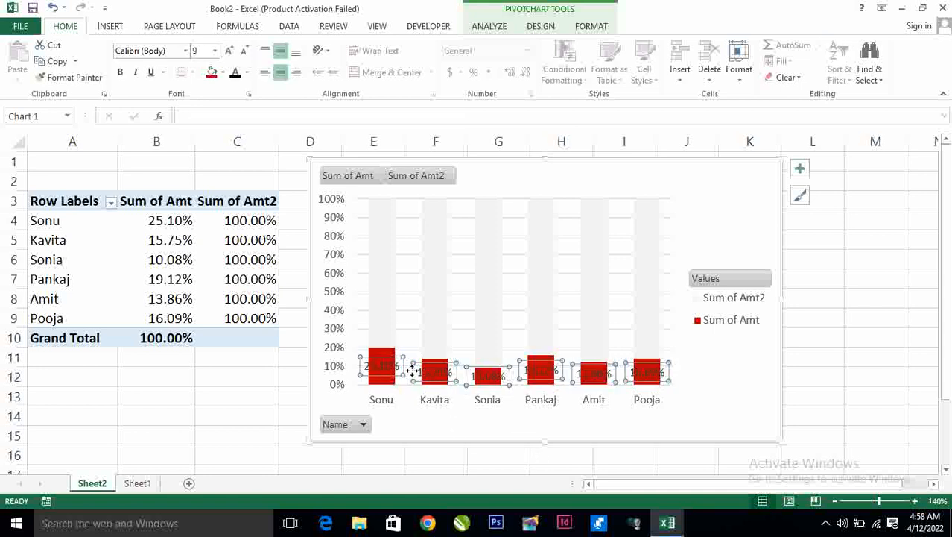
left_click(247, 72)
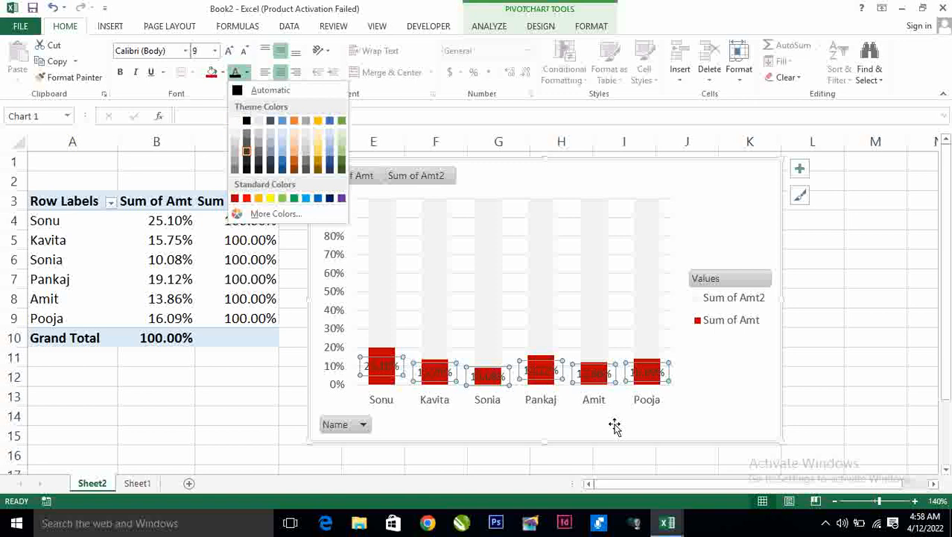
left_click(235, 121)
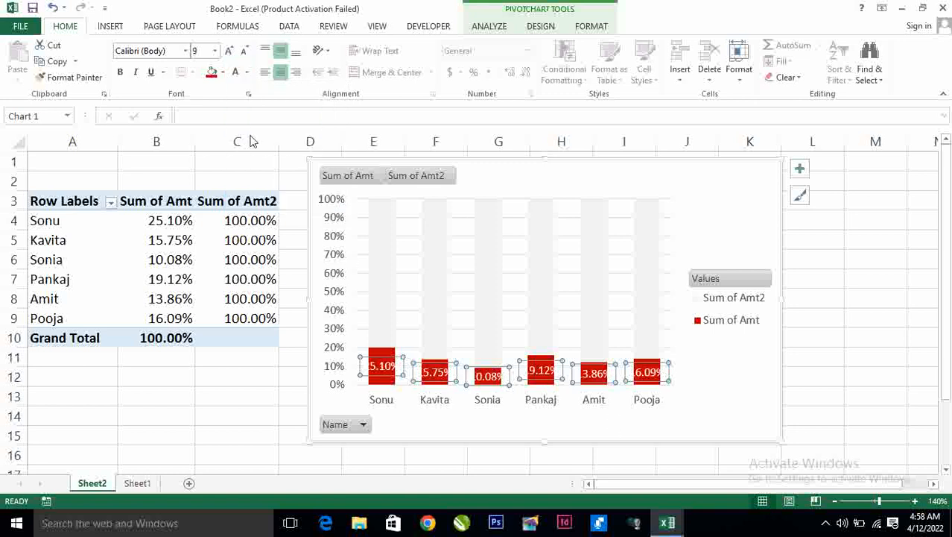
- Narrow the gap width of the chart columns to 40% and close the series formatting pane
left_click(385, 328)
right_click(385, 328)
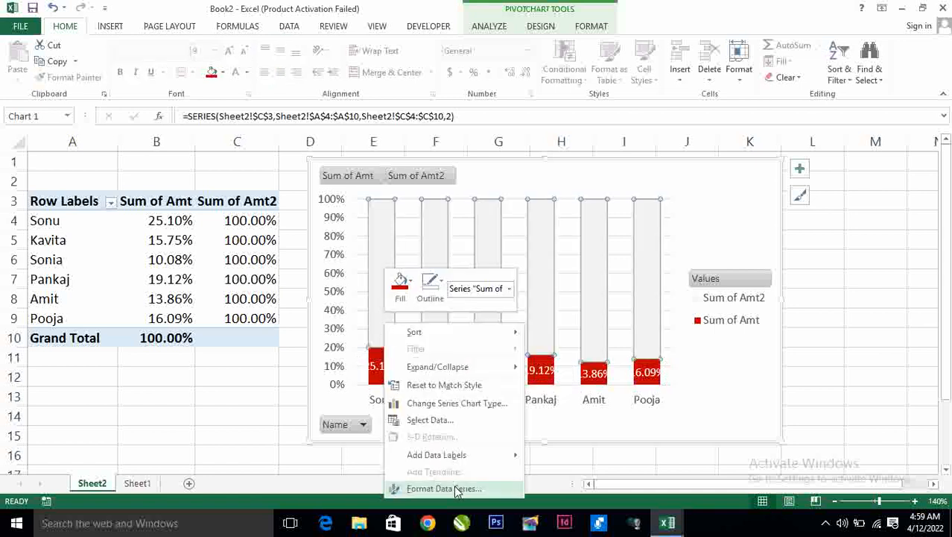
left_click(444, 488)
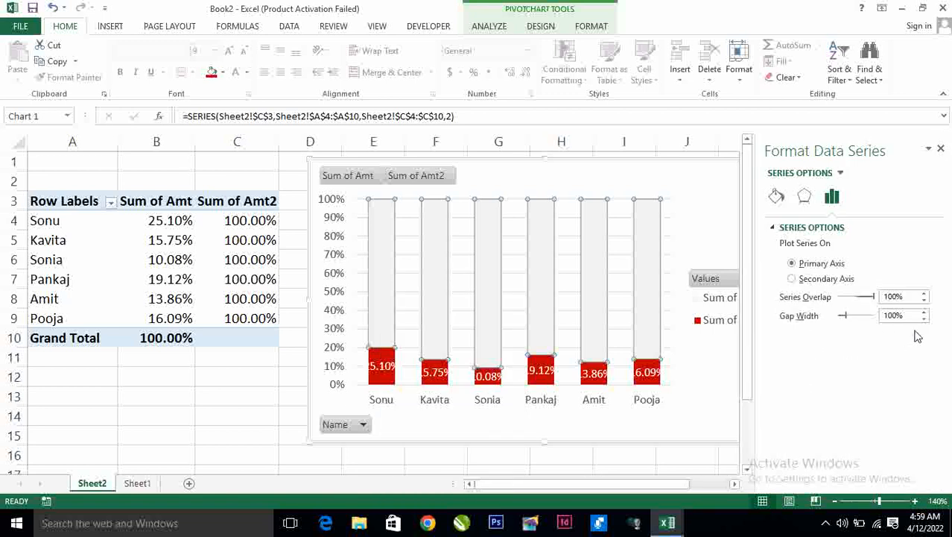
left_click(924, 320)
left_click(924, 319)
left_click(924, 320)
left_click(924, 320)
left_click(924, 319)
left_click(924, 319)
left_click(924, 320)
left_click(924, 320)
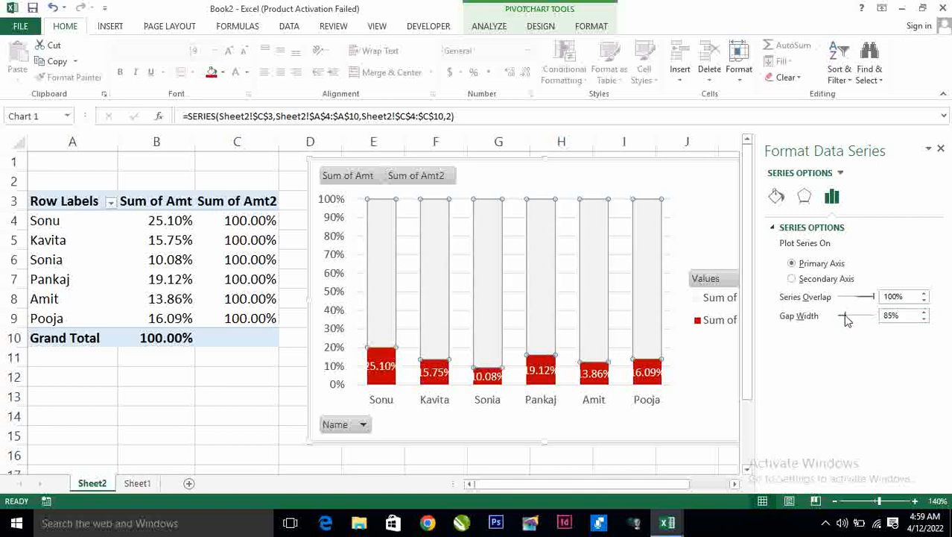
left_click_drag(924, 320, 924, 320)
left_click(924, 320)
left_click(924, 319)
left_click(924, 319)
left_click(924, 319)
left_click_drag(924, 320, 926, 320)
left_click(924, 319)
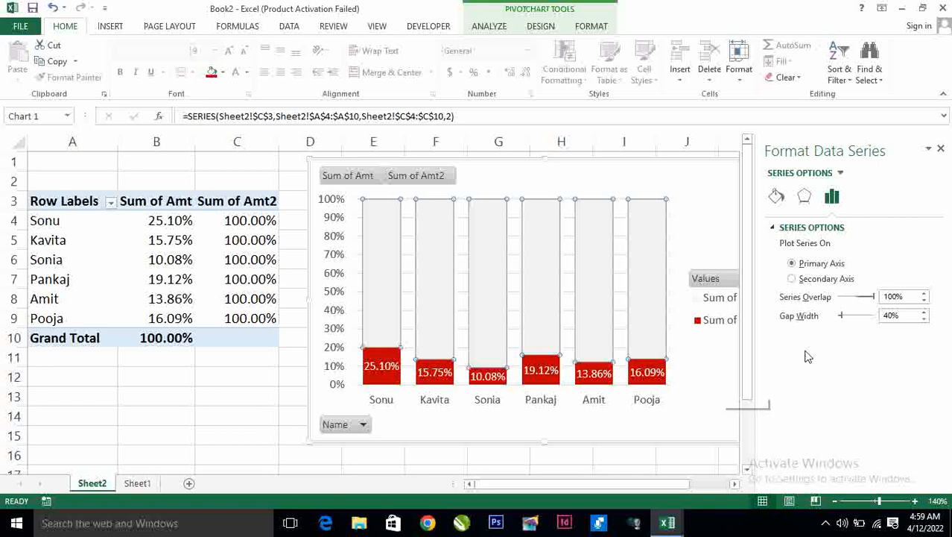
left_click(940, 149)
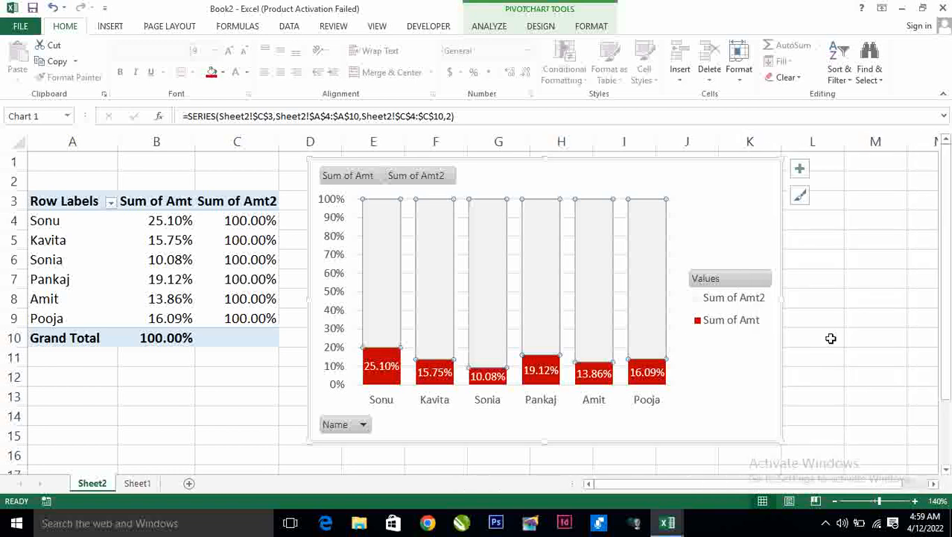
left_click(816, 337)
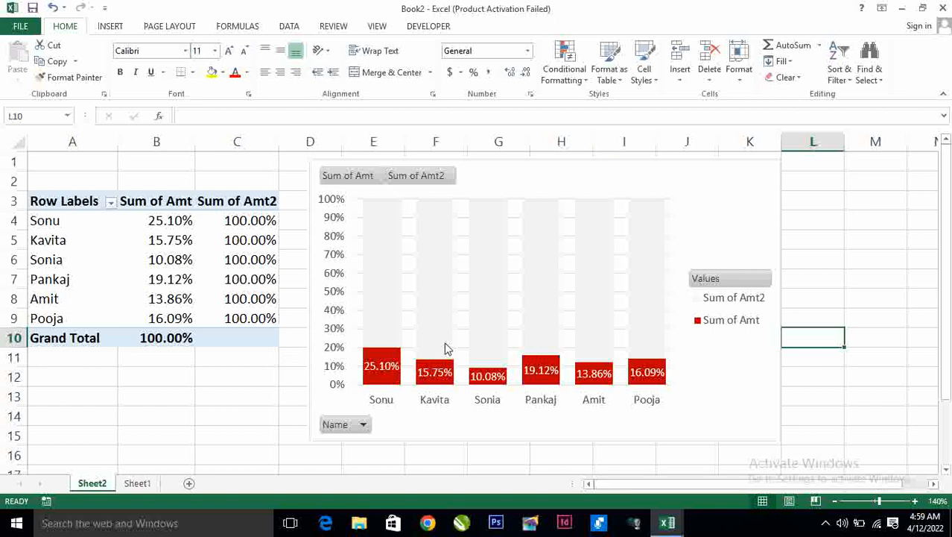
- Move the pivot chart slightly closer to the pivot table, just clear of column C
left_click_drag(502, 170, 495, 161)
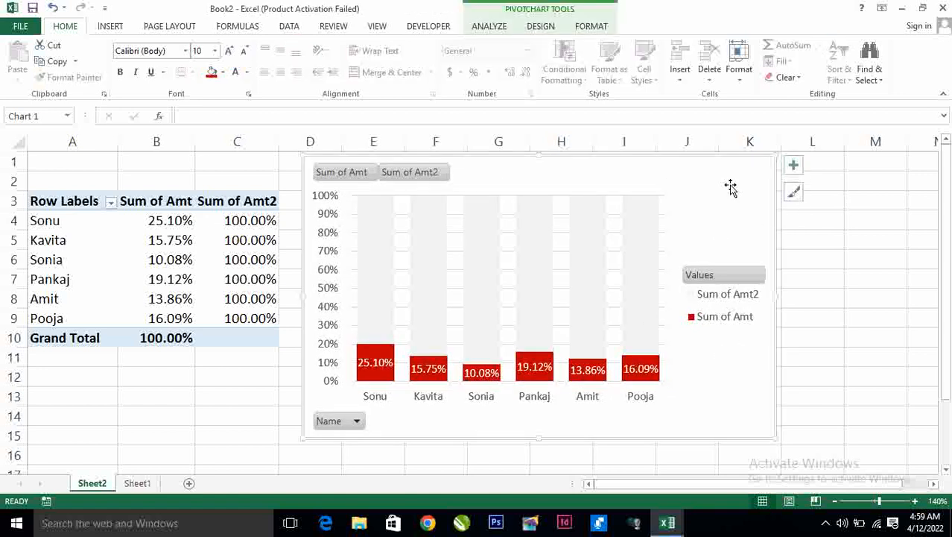
left_click_drag(742, 185, 727, 183)
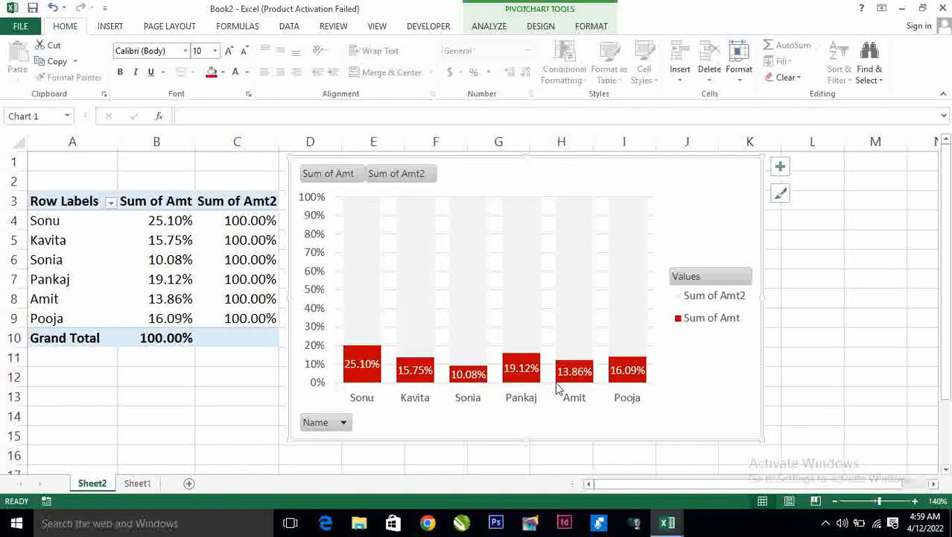
left_click(799, 225)
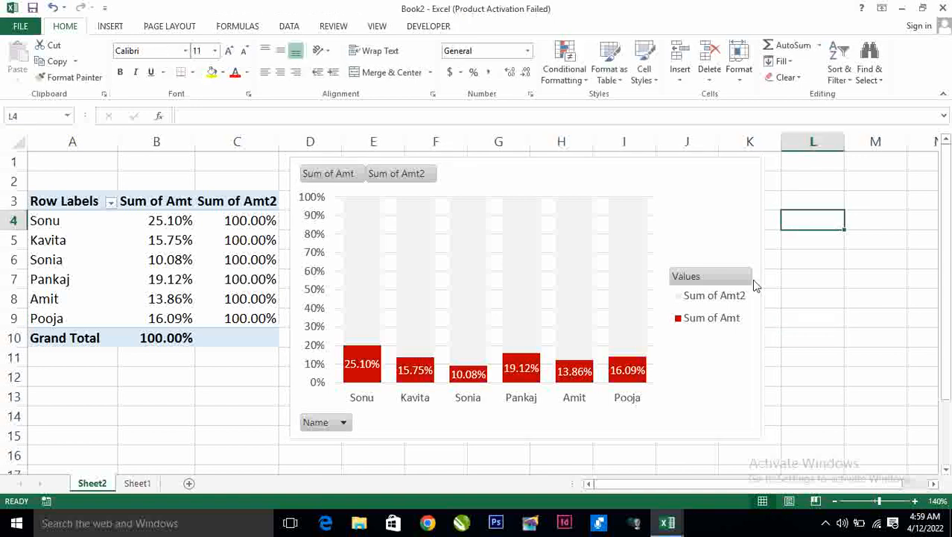
- Insert a slicer for the Area field of the pivot table
left_click(123, 242)
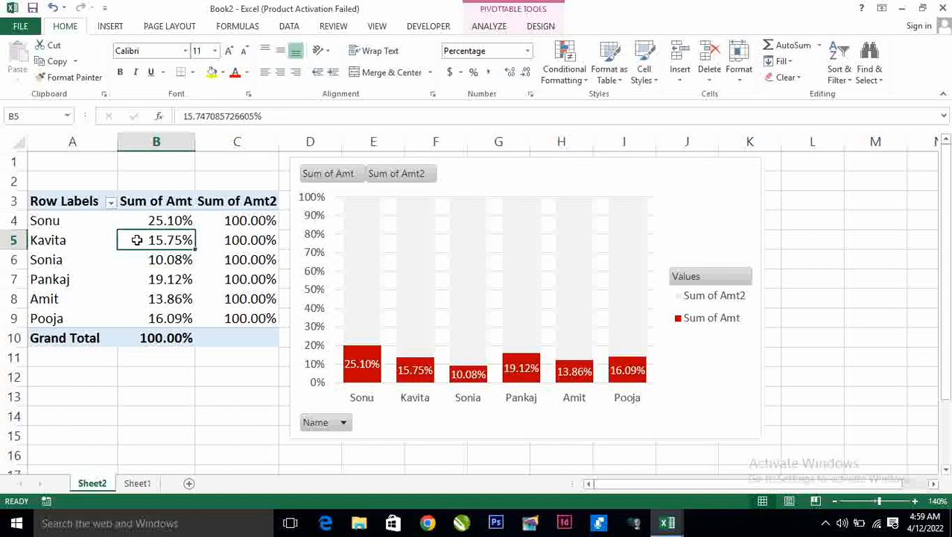
left_click(488, 27)
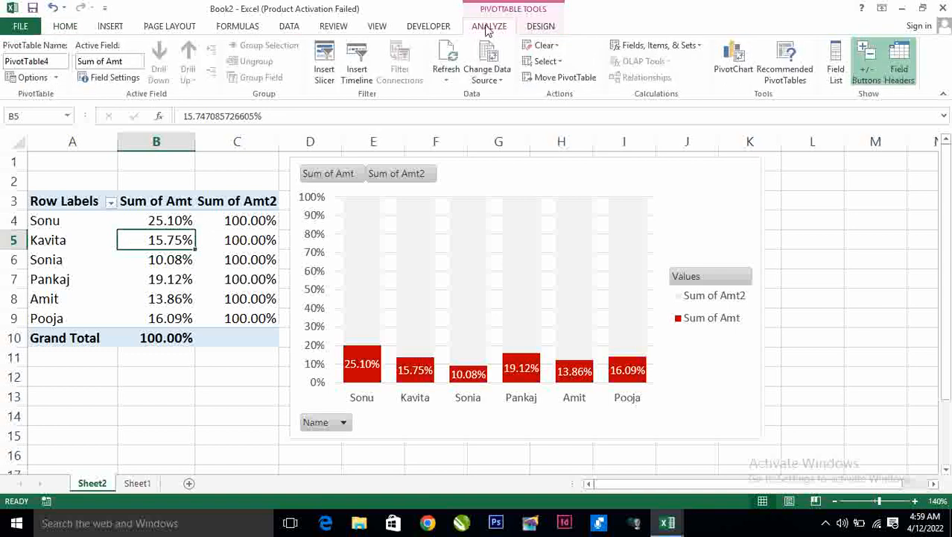
left_click(328, 69)
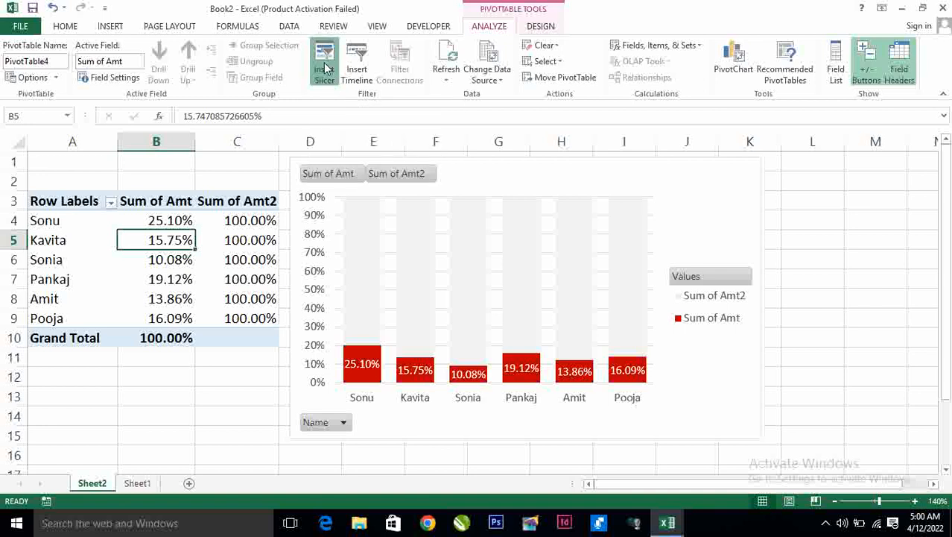
left_click_drag(678, 155, 689, 145)
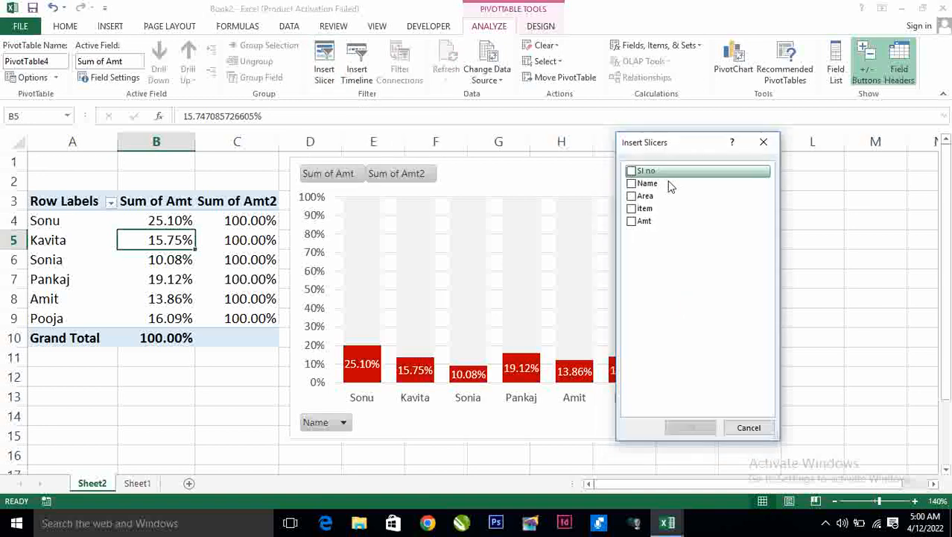
left_click(632, 196)
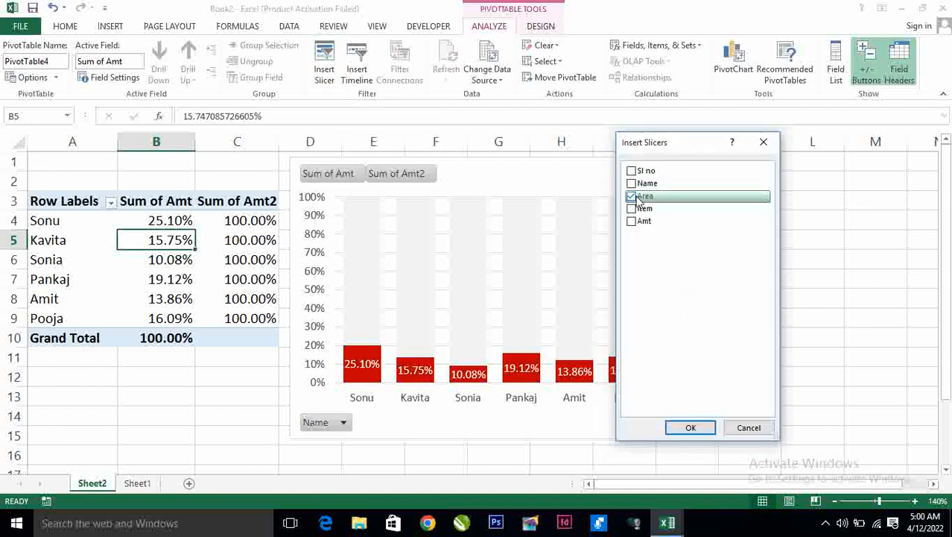
left_click(691, 429)
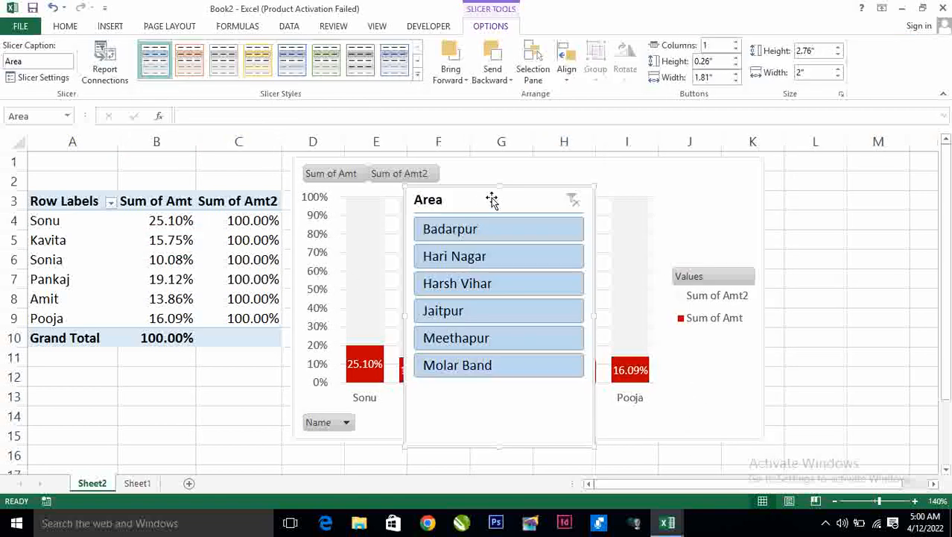
- Move the Area slicer off the pivot chart and place it beside the chart with a small gap between them
left_click_drag(463, 195, 829, 159)
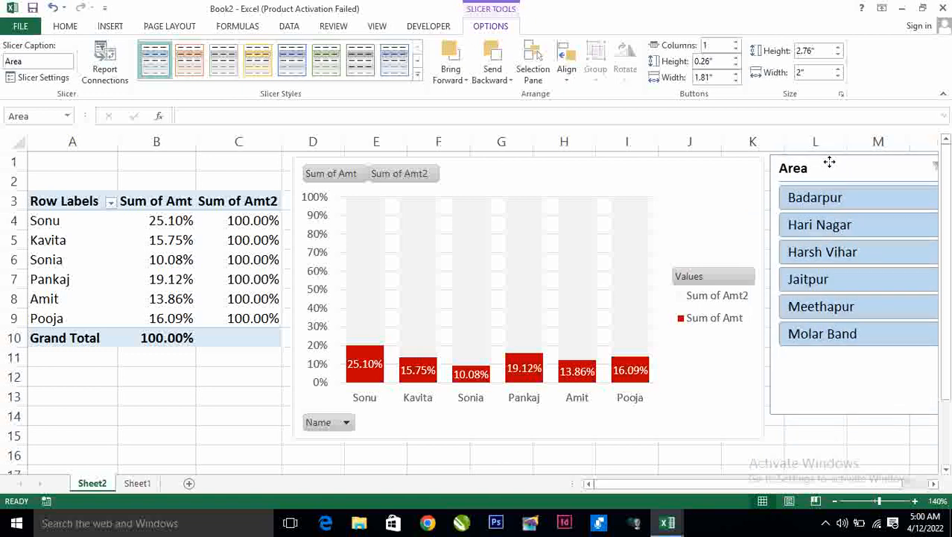
left_click(875, 502)
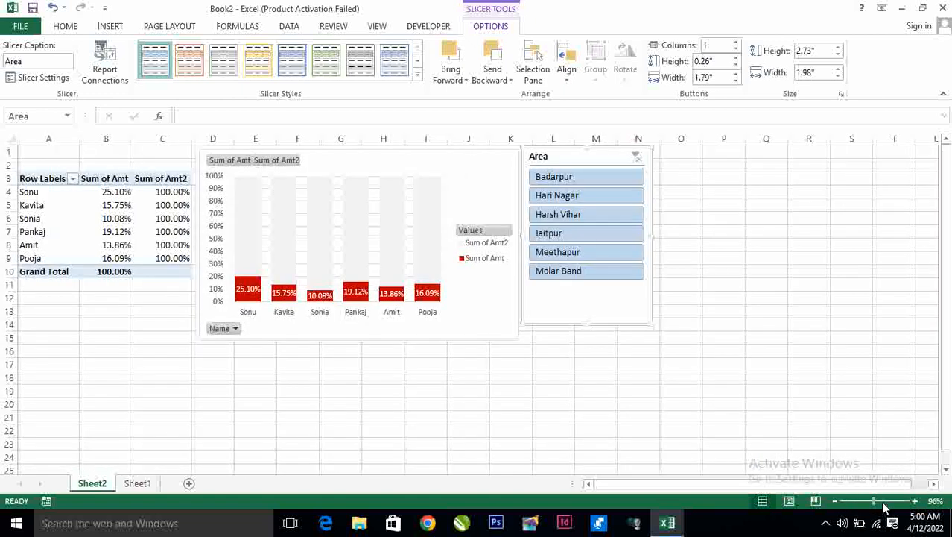
left_click(916, 503)
left_click(916, 502)
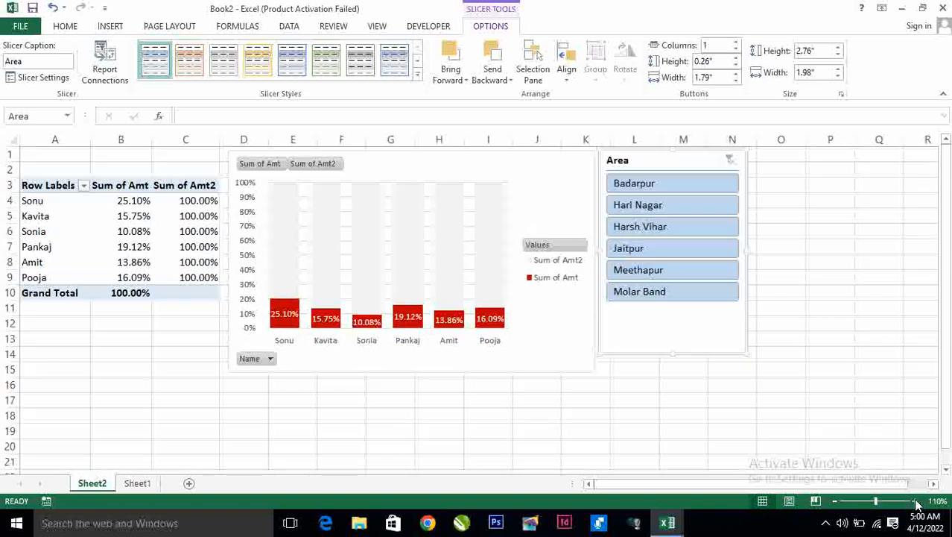
left_click(594, 416)
left_click_drag(647, 158, 657, 159)
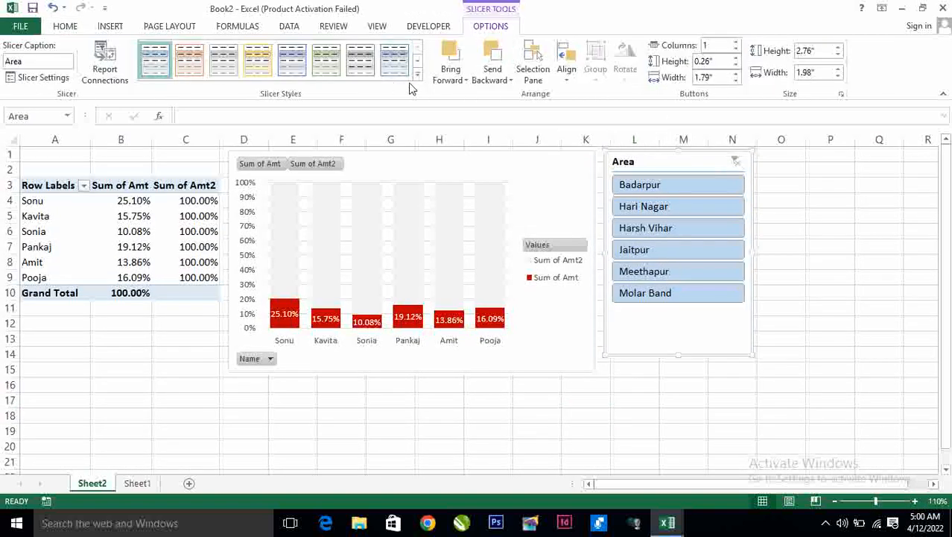
- Apply the dark gold slicer style to the Area slicer and deselect it
left_click(416, 75)
left_click(258, 130)
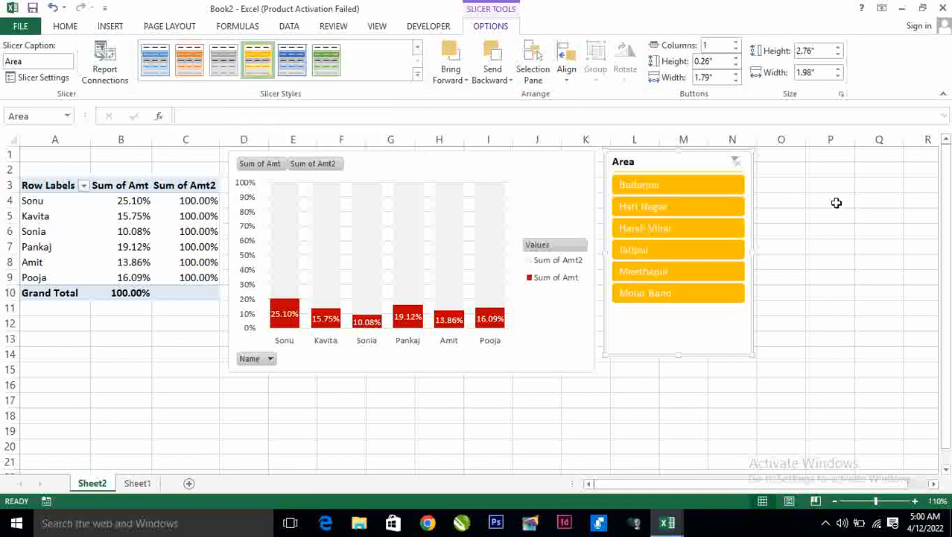
left_click(789, 216)
- Hide the worksheet gridlines on Sheet2
left_click(377, 26)
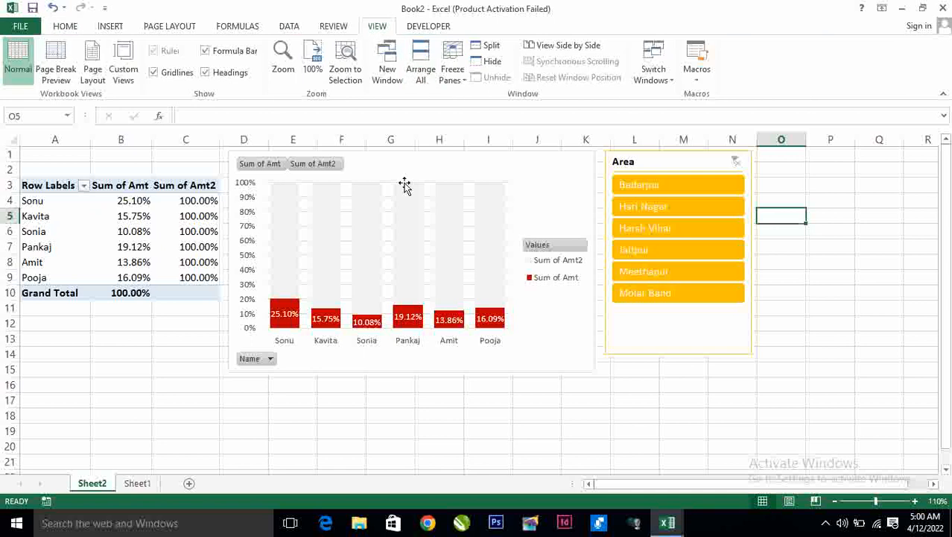
left_click(176, 73)
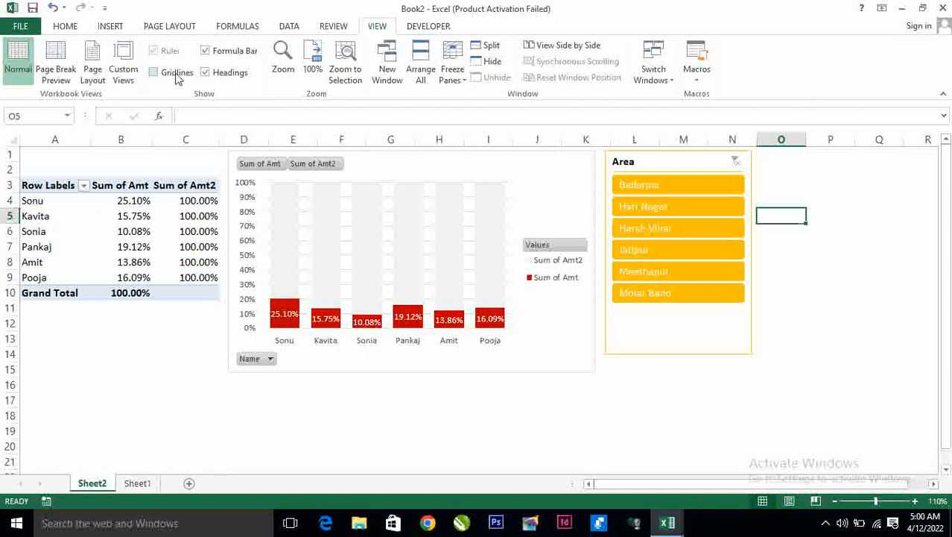
left_click(572, 444)
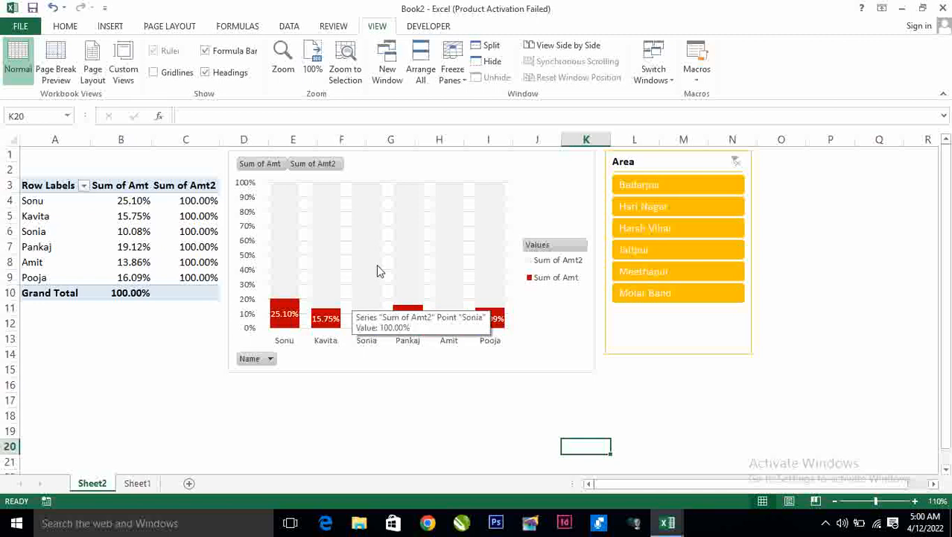
- Remove the outline around the pivot chart area by setting it to No Outline
left_click(565, 158)
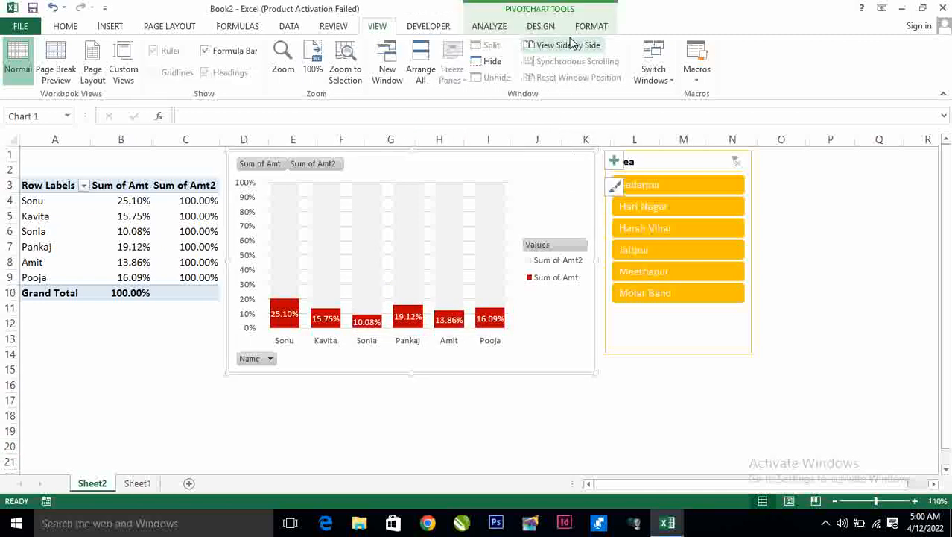
left_click(593, 26)
left_click(379, 61)
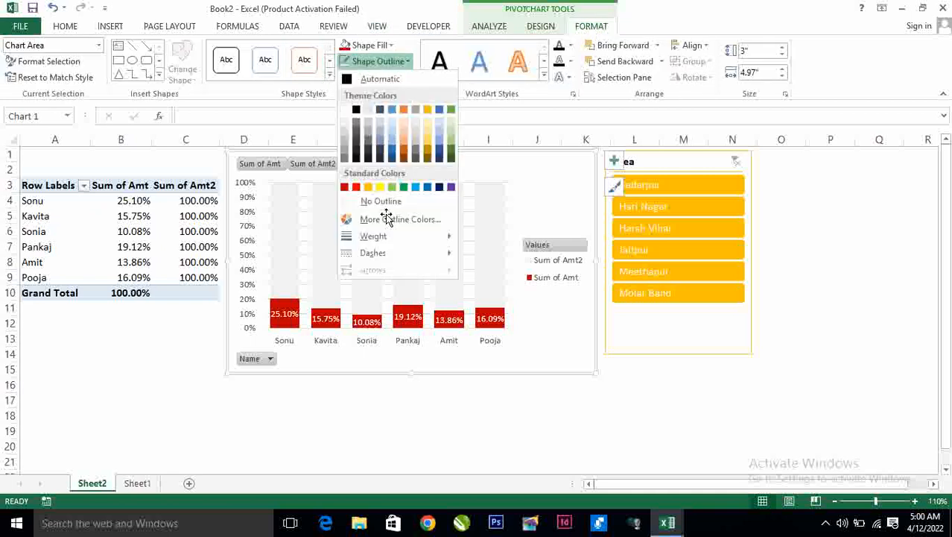
left_click(381, 202)
left_click(685, 432)
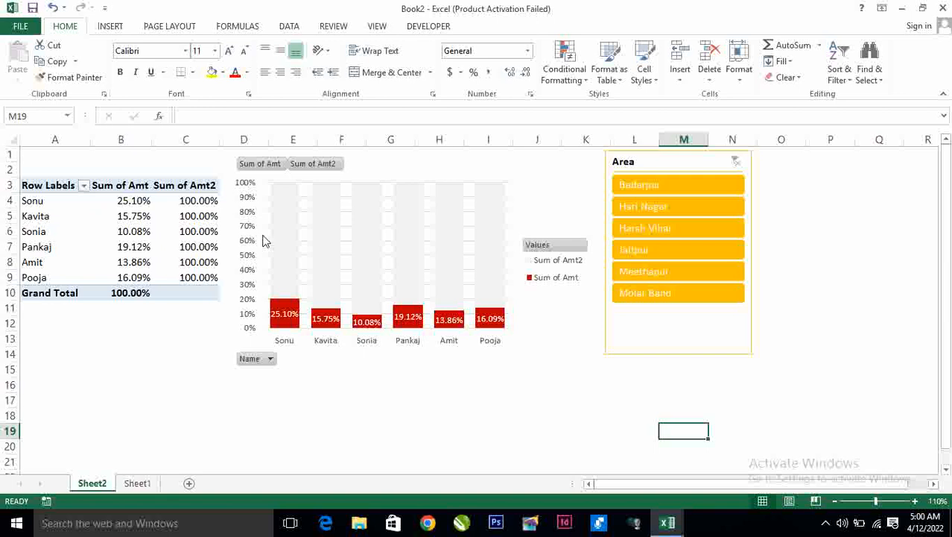
- Delete the major gridlines of the pivot chart's vertical value axis
left_click(506, 199)
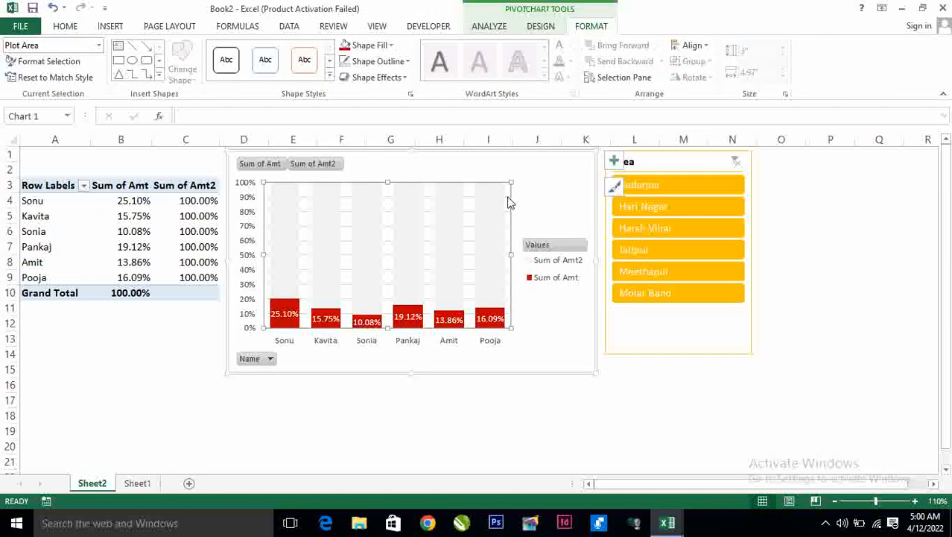
left_click(508, 201)
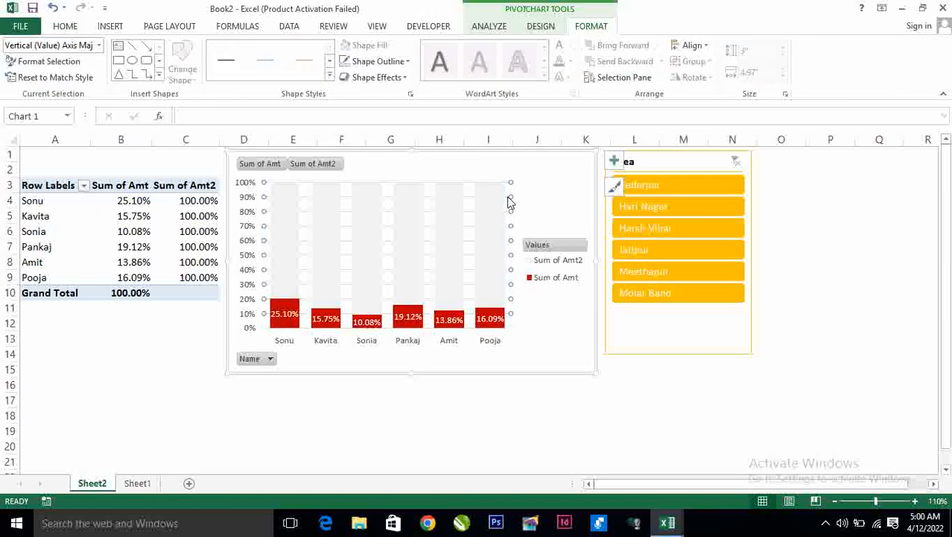
left_click(521, 253)
left_click(446, 422)
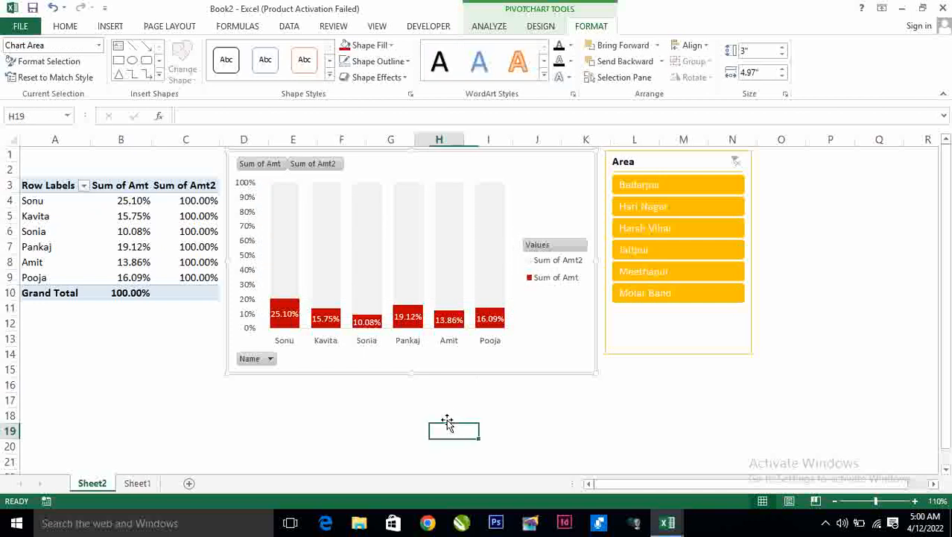
- Format the chart's horizontal axis labels as bold, 10.5 pt, with the Automatic black font colour
left_click(448, 343)
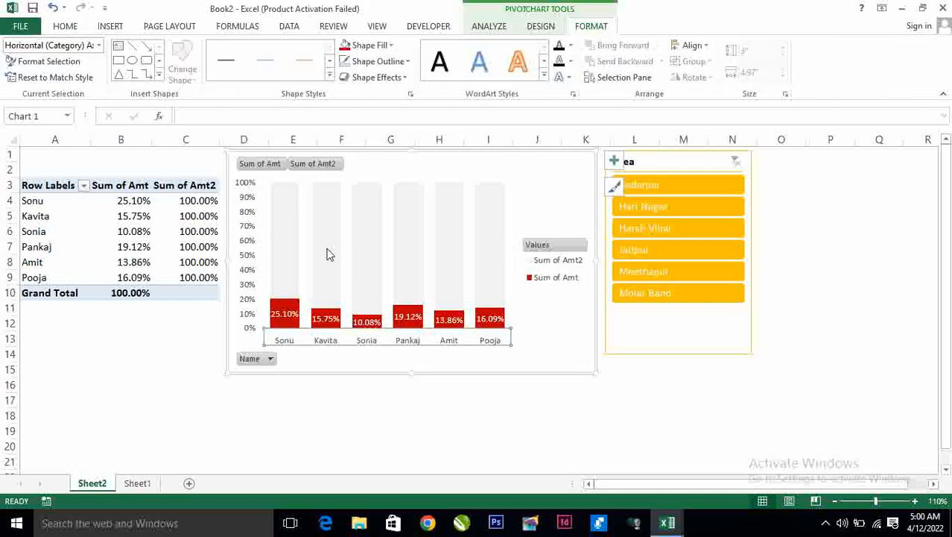
left_click(66, 26)
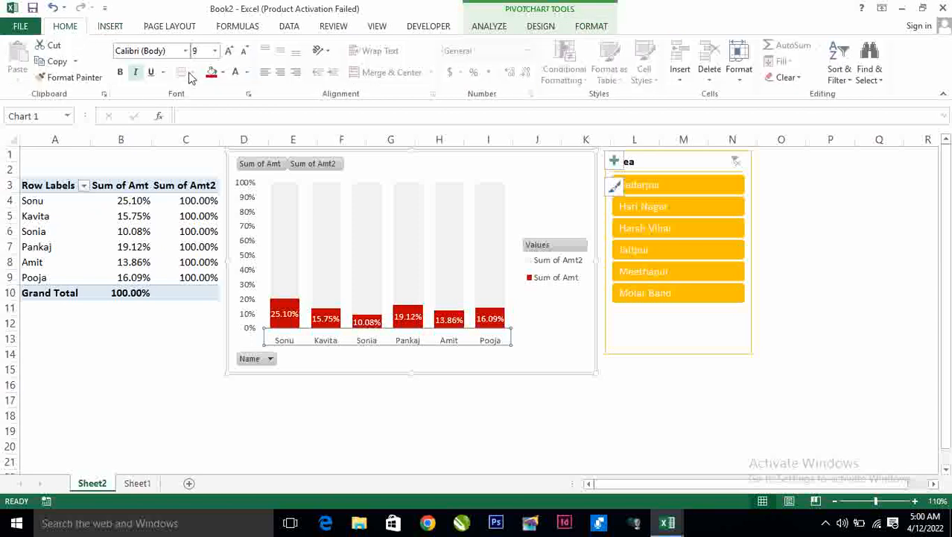
left_click(122, 73)
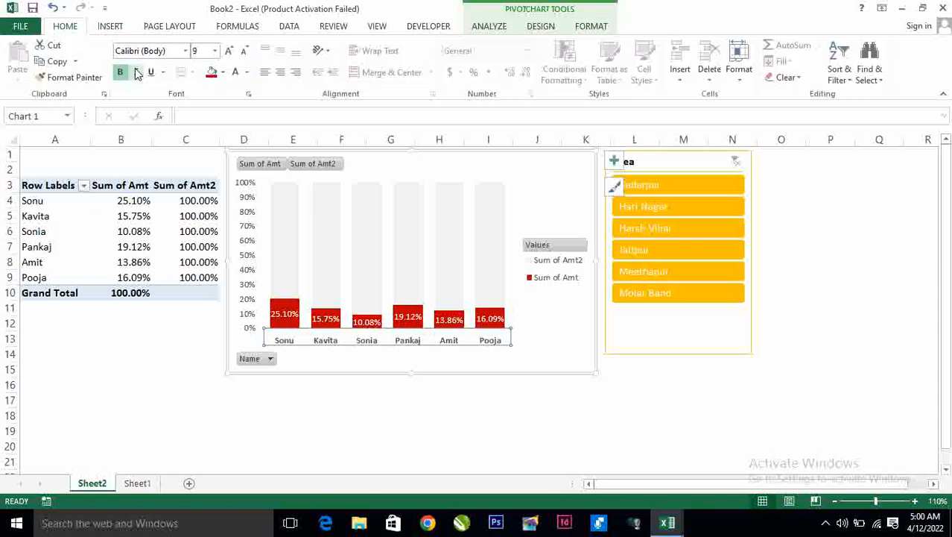
left_click(228, 52)
left_click(229, 52)
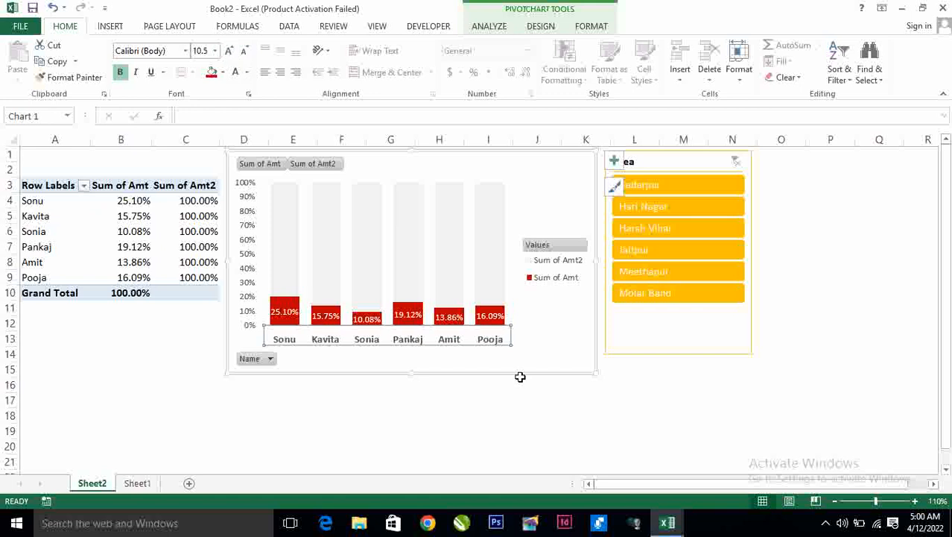
left_click(247, 73)
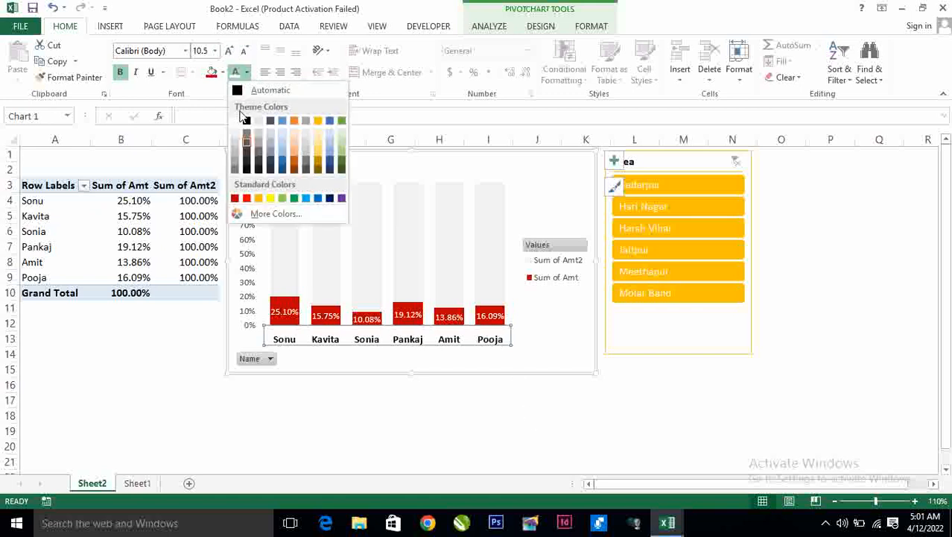
left_click(237, 91)
left_click(491, 431)
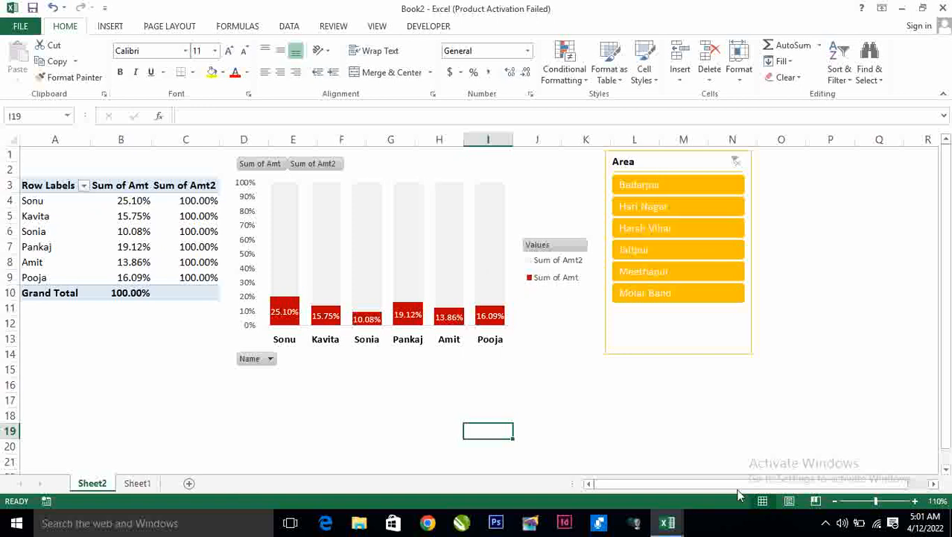
- Shift the Area slicer slightly farther from the chart and use it to filter by Badarpur, Meethapur and finally Molar Band
left_click(661, 167)
left_click_drag(660, 167, 677, 169)
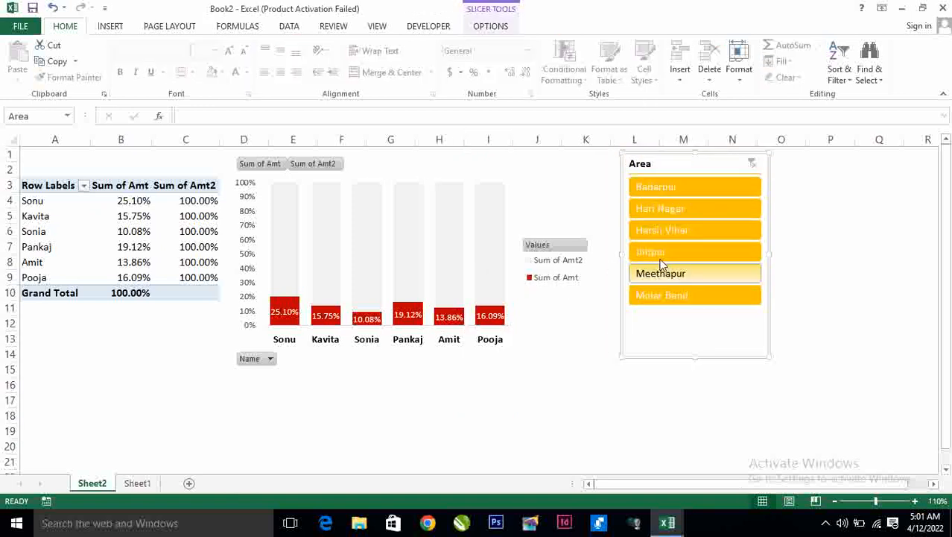
left_click(664, 186)
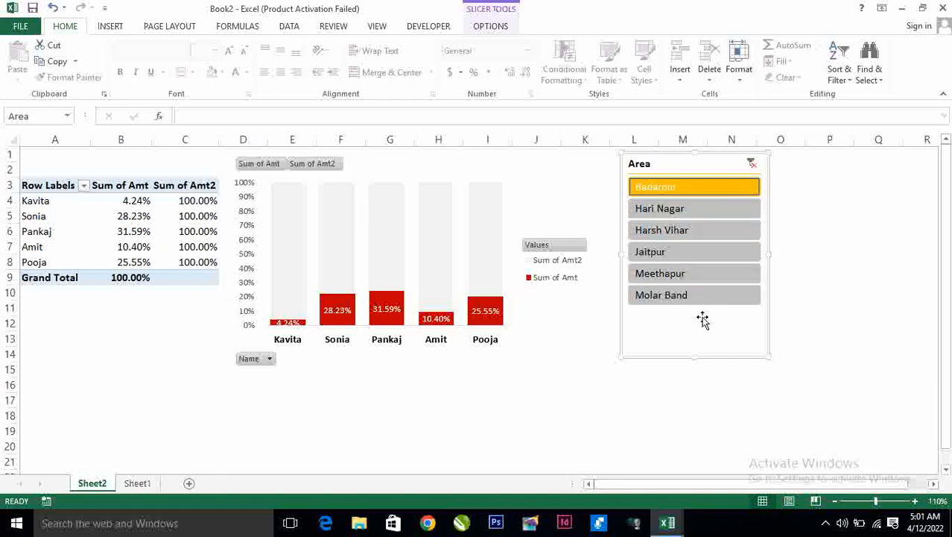
left_click(681, 277)
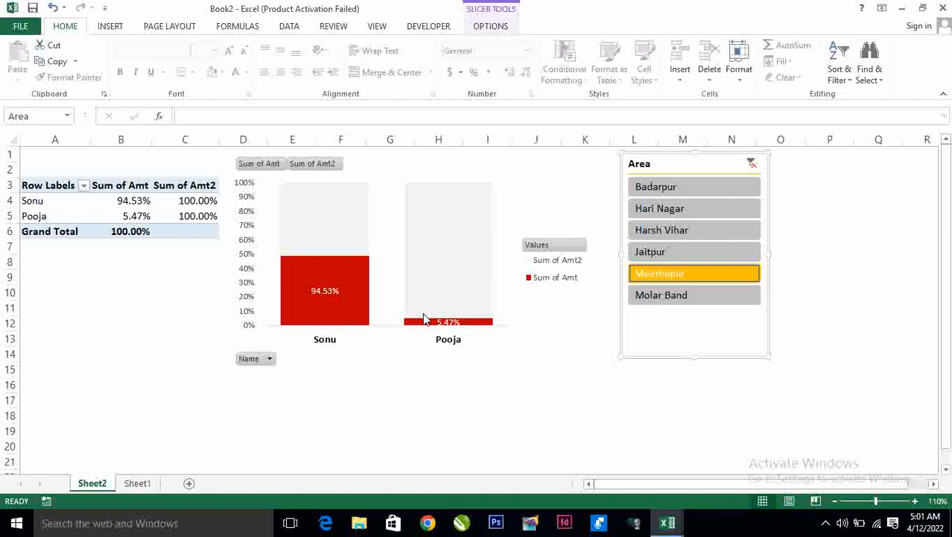
mouse_move(452, 320)
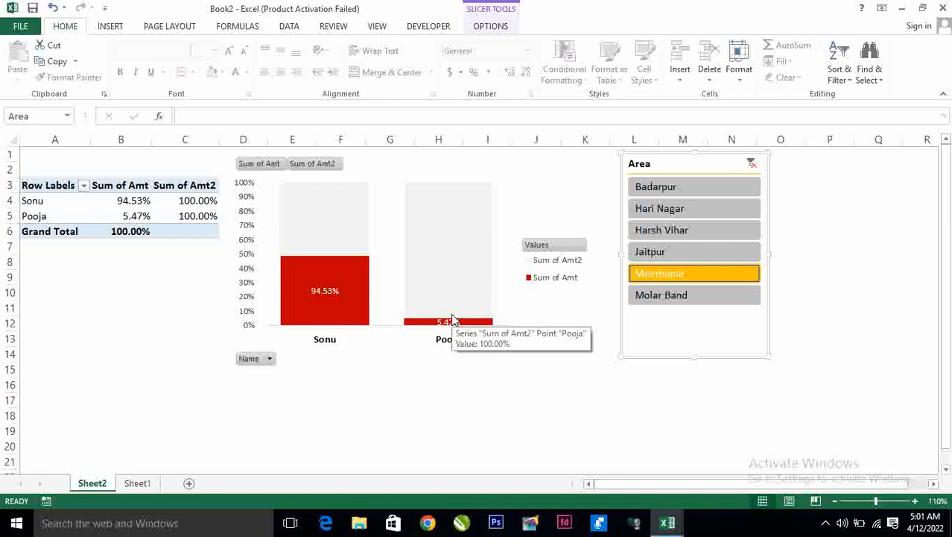
left_click(653, 297)
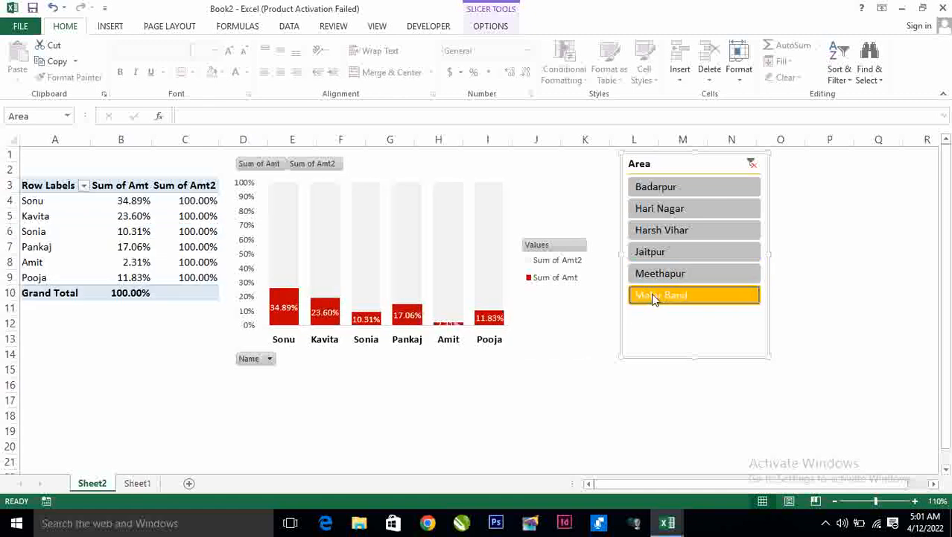